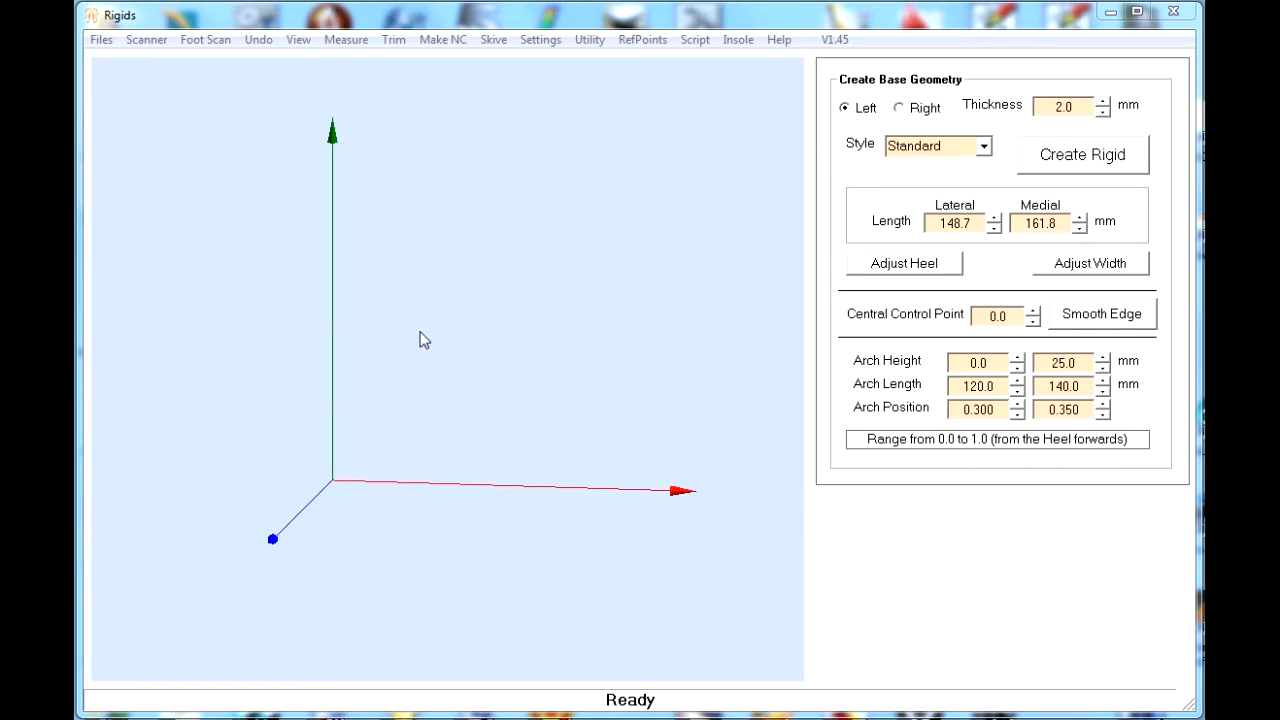
- Read the rigid script R_LASERCAM0020_RapidShell3D_Example2.Csv from the Demo folder and load the left foot scan
left_click(102, 40)
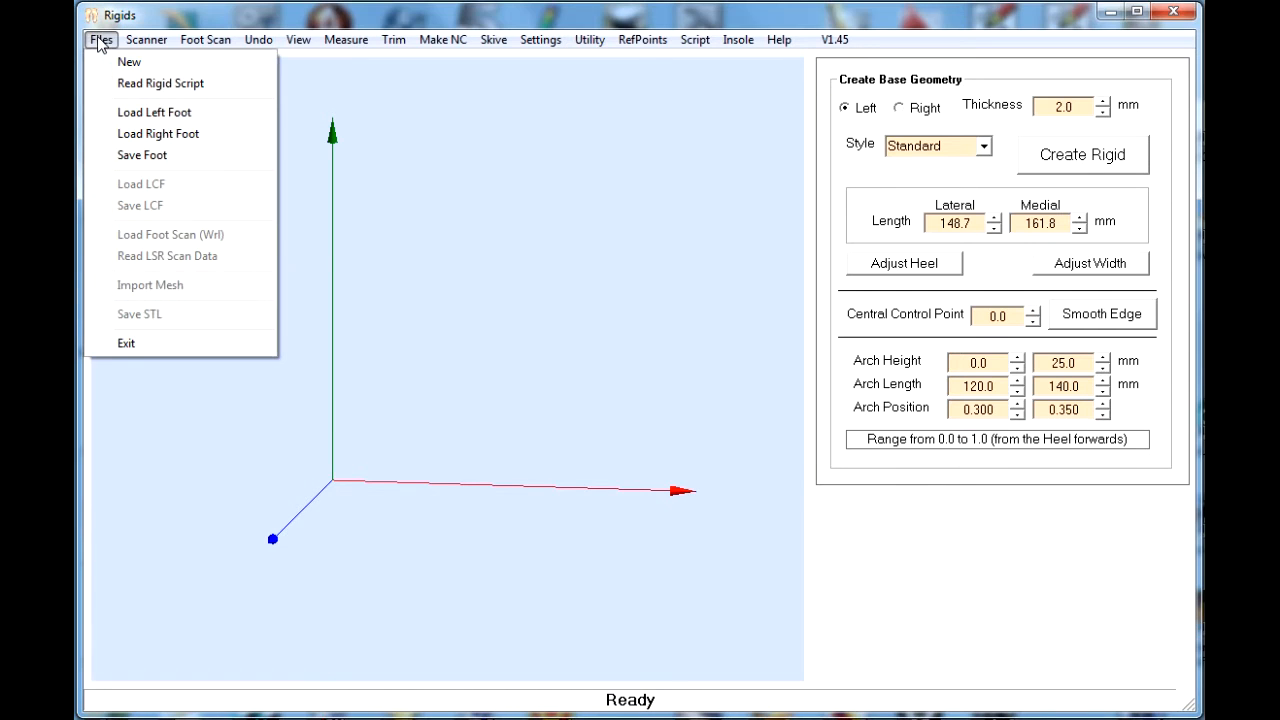
left_click(126, 81)
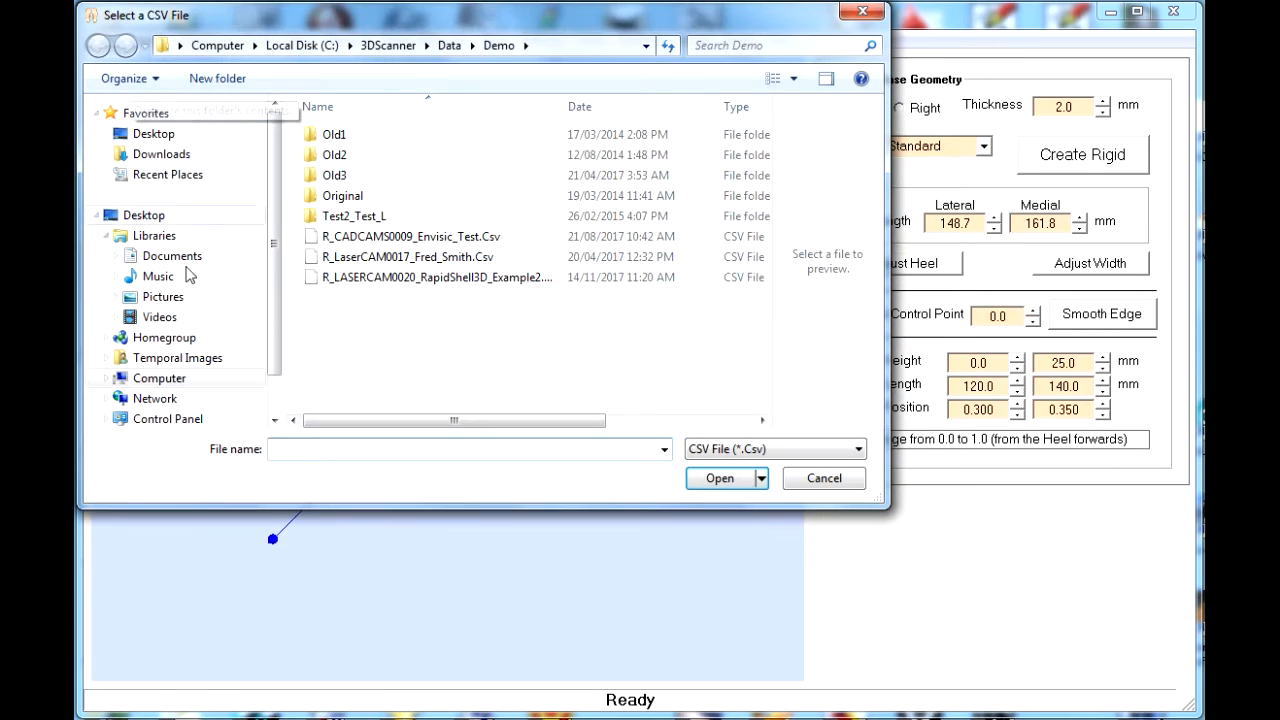
left_click(489, 279)
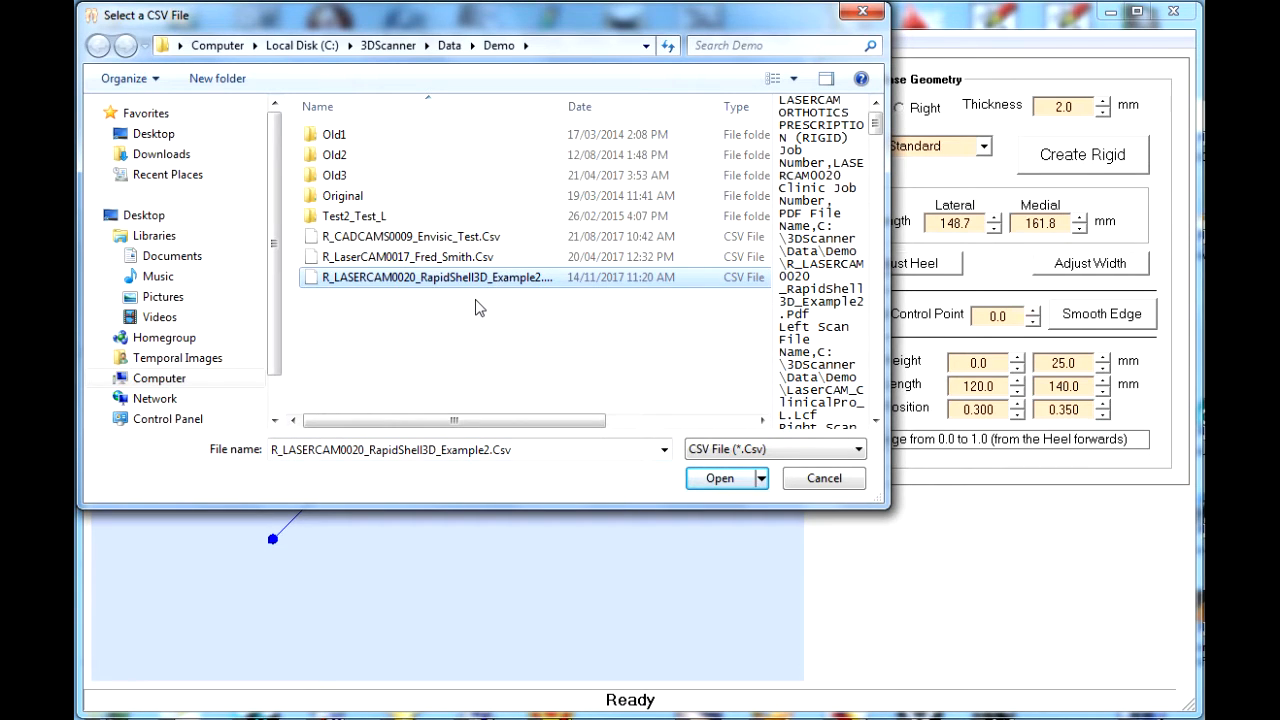
left_click(710, 482)
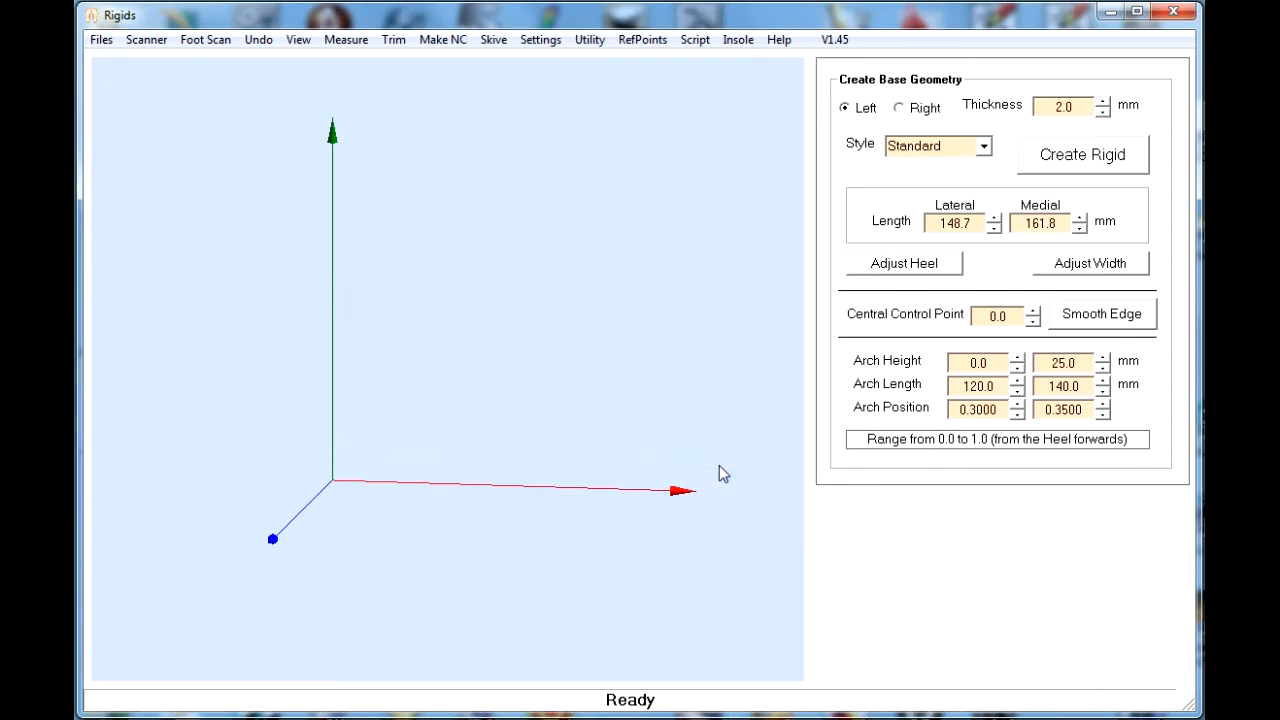
left_click(101, 39)
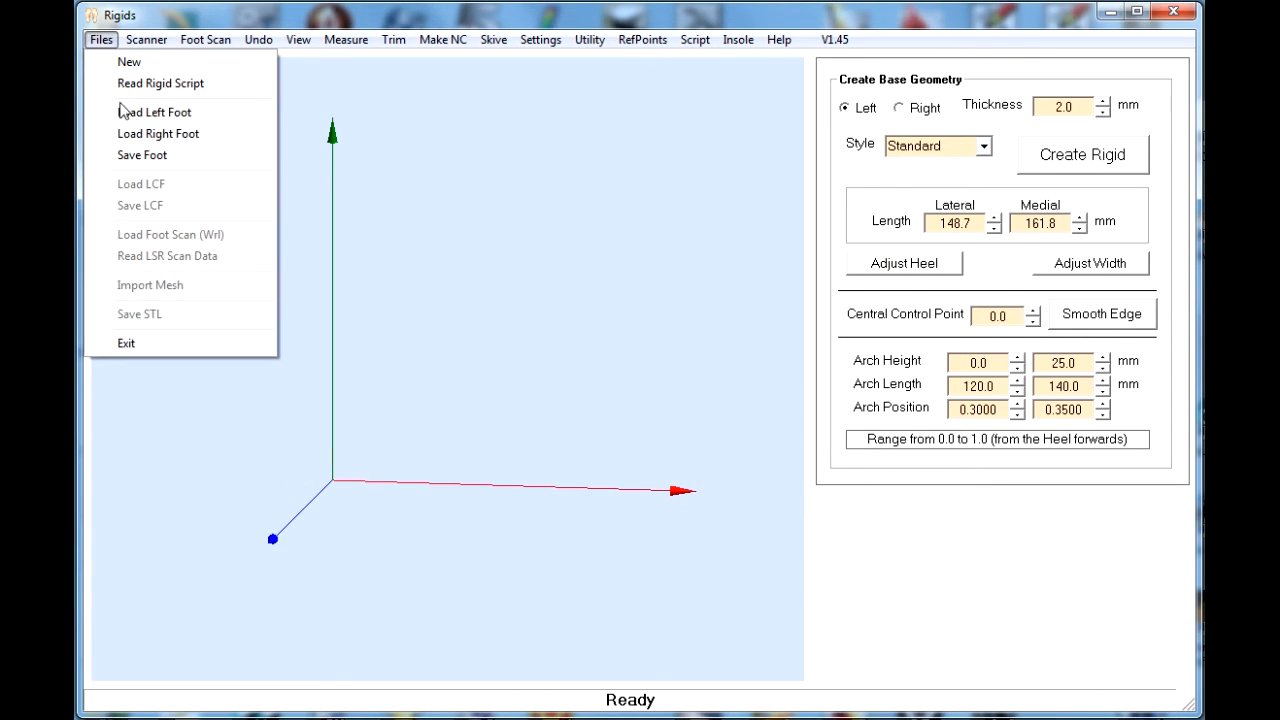
left_click(133, 115)
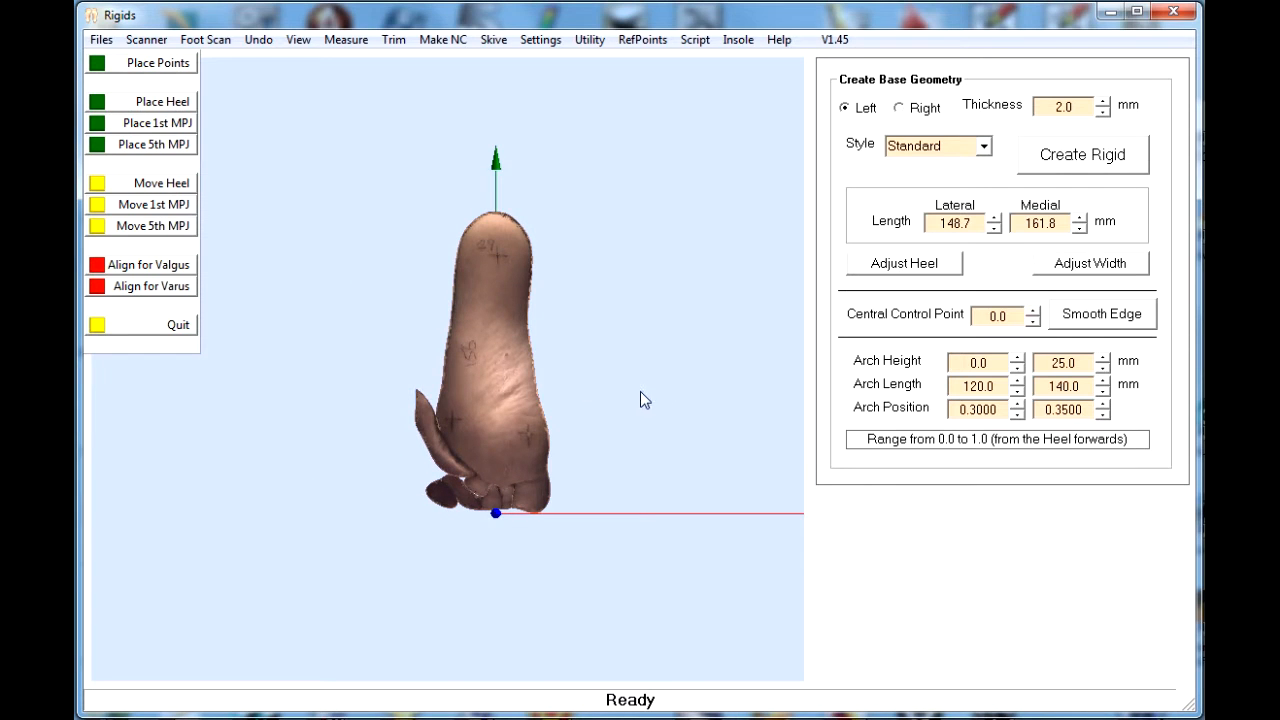
- Place the heel, 1st MPJ and 5th MPJ points on the three cross marks drawn on the foot scan
right_click_drag(640, 391, 757, 391)
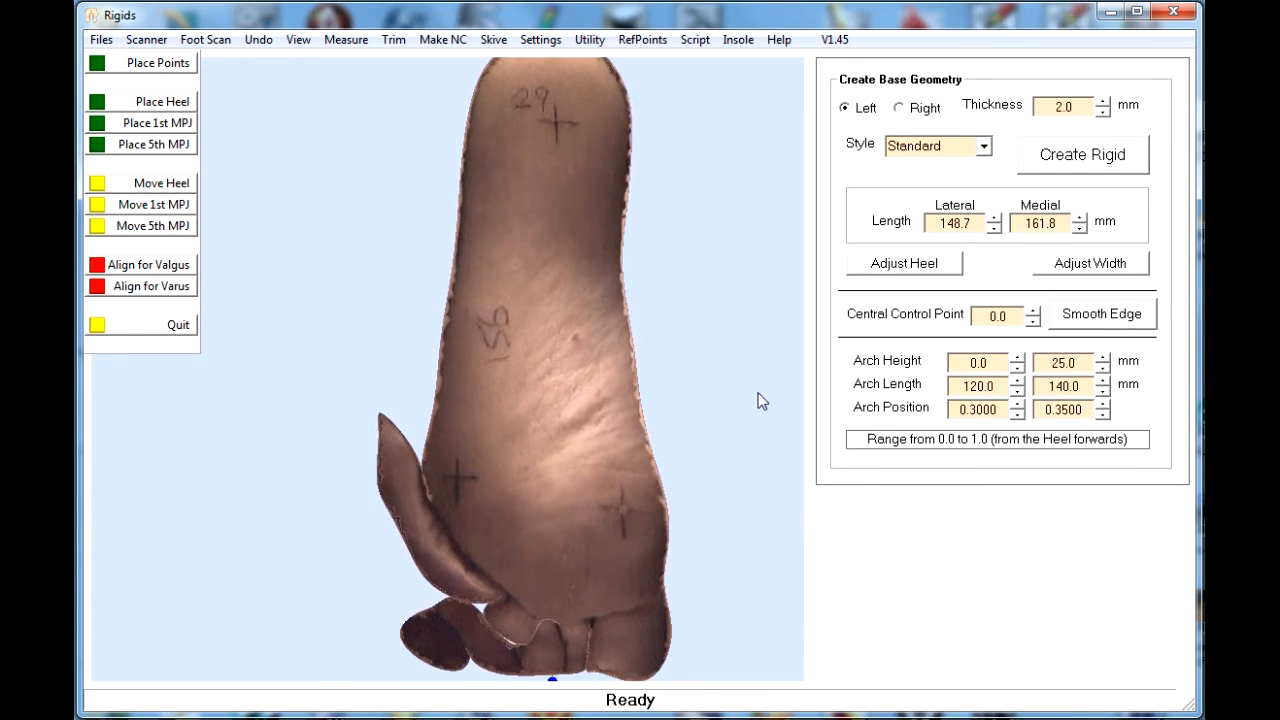
left_click(150, 64)
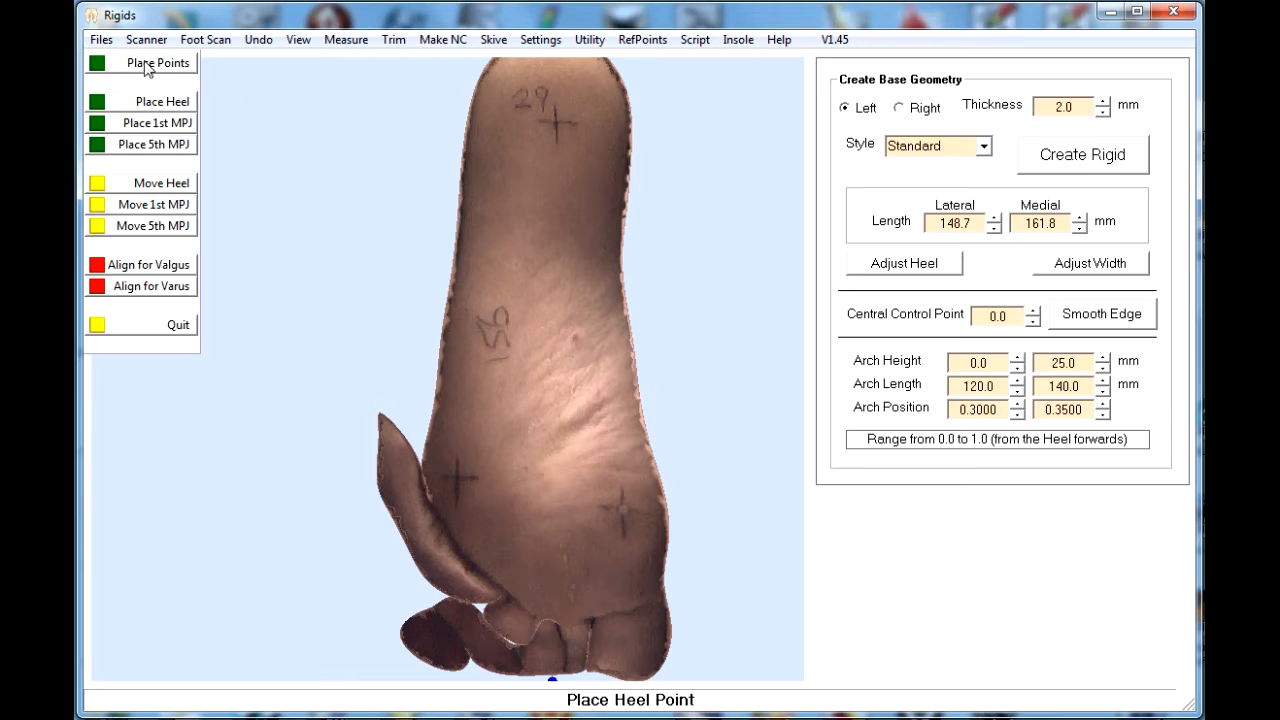
left_click(559, 126)
left_click(625, 511)
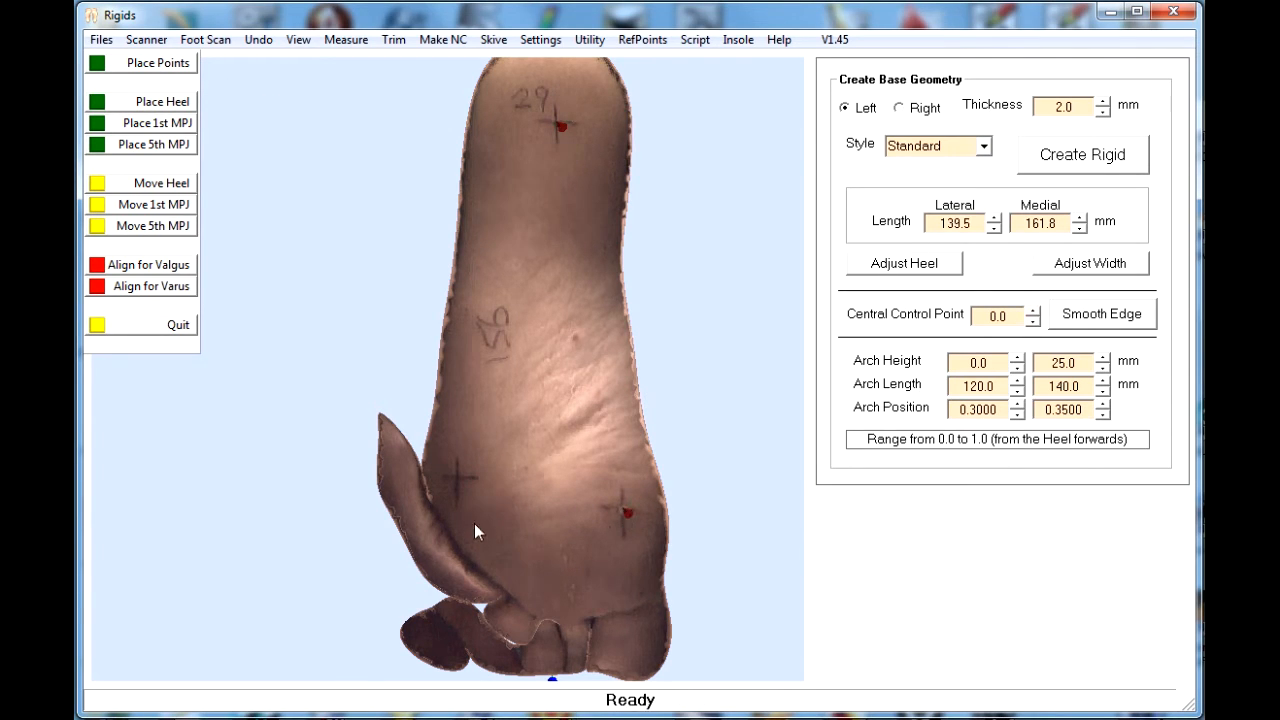
left_click(462, 481)
- Align the foot for valgus at 0.0 degrees and apply the scaling for a 156.0 mm heel-to-ball distance
left_click(178, 266)
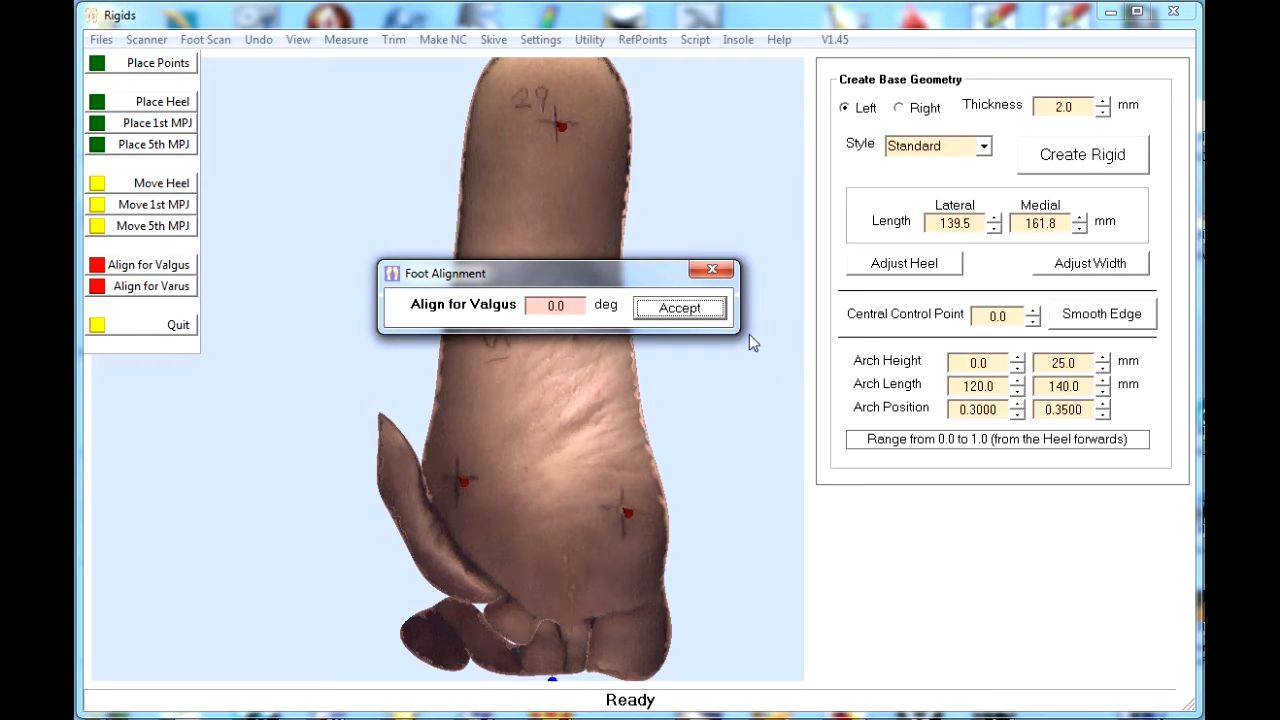
left_click(680, 308)
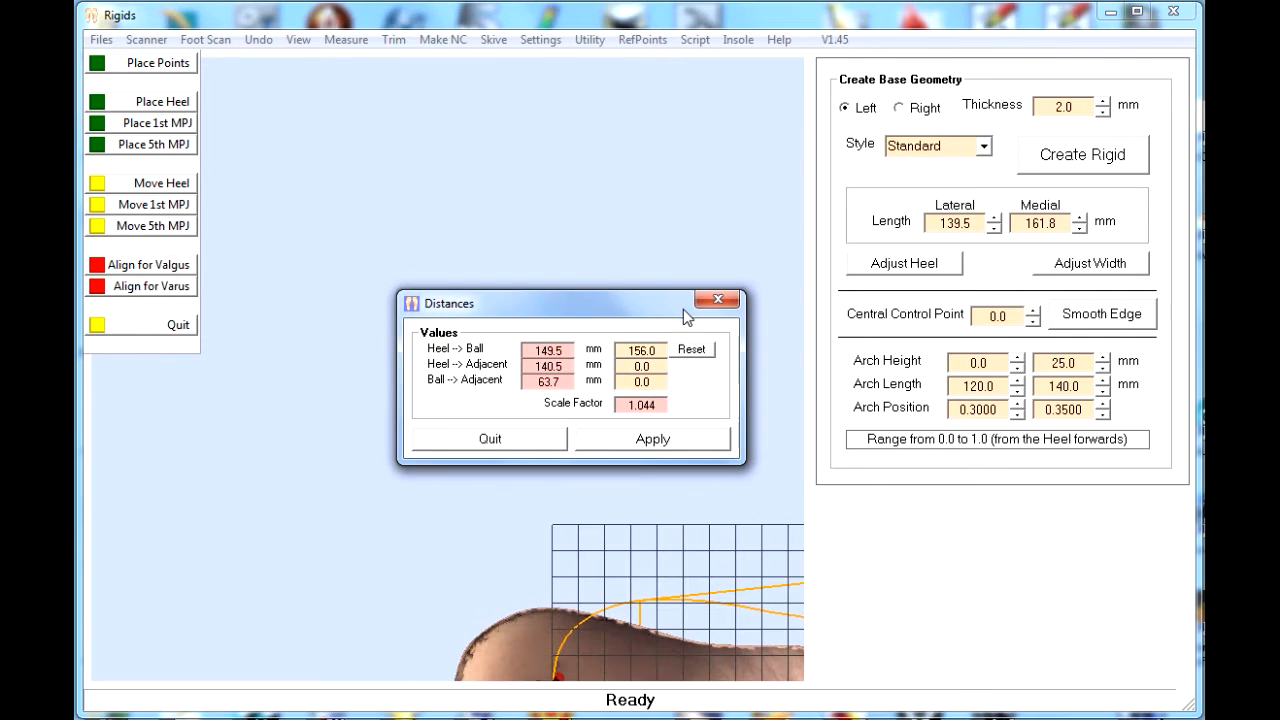
left_click(653, 440)
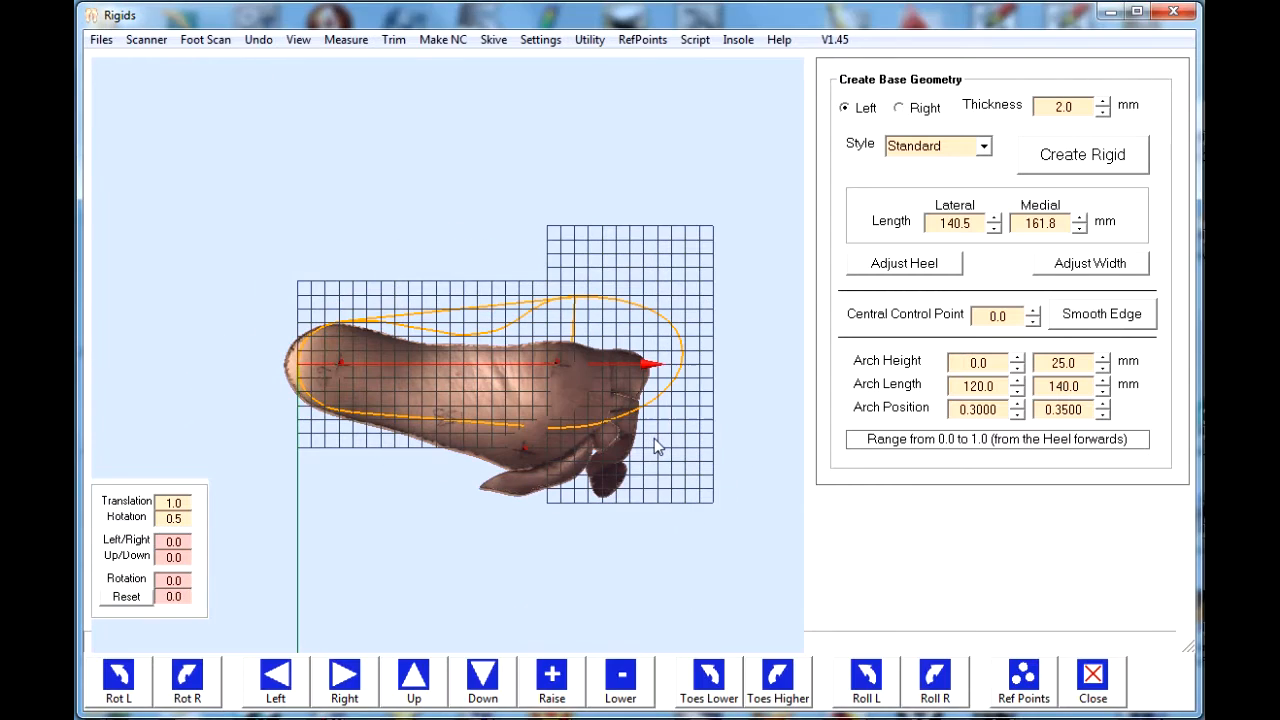
- Shift the foot scan right by 8.0 so the back of the heel meets the rear of the orthotic outline
left_click(340, 682)
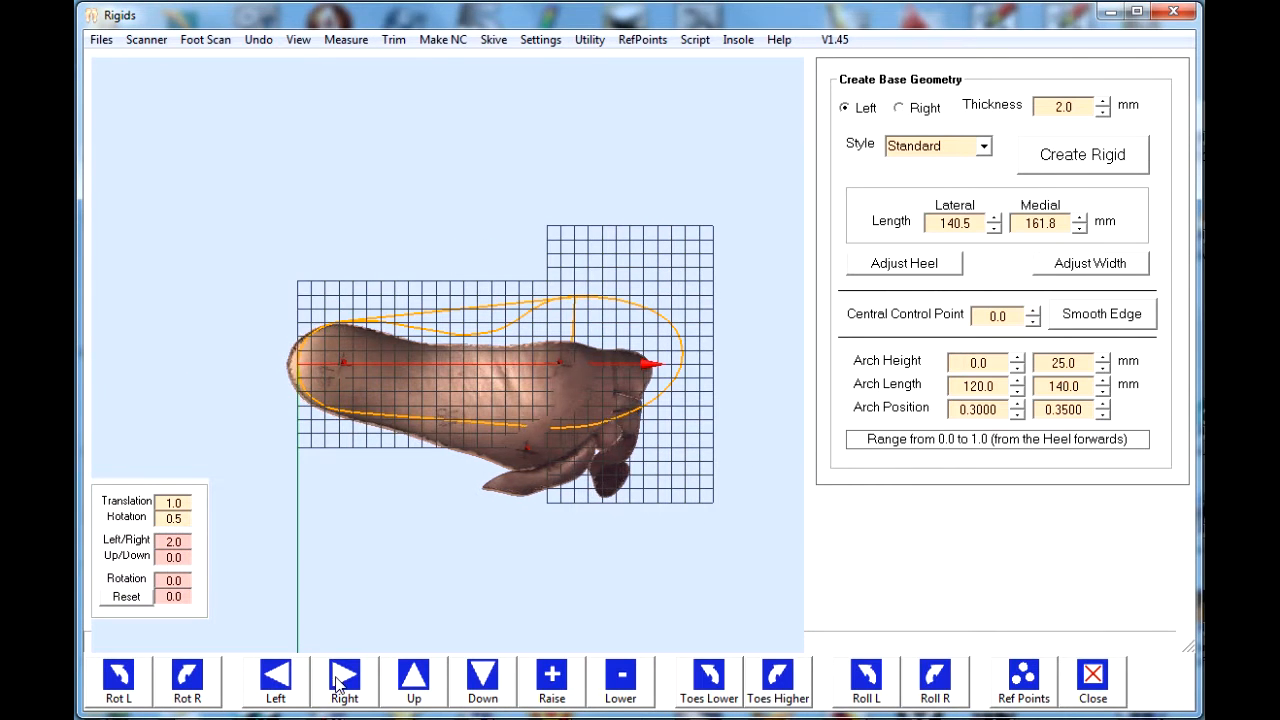
left_click(340, 682)
left_click(340, 682)
left_click(340, 682)
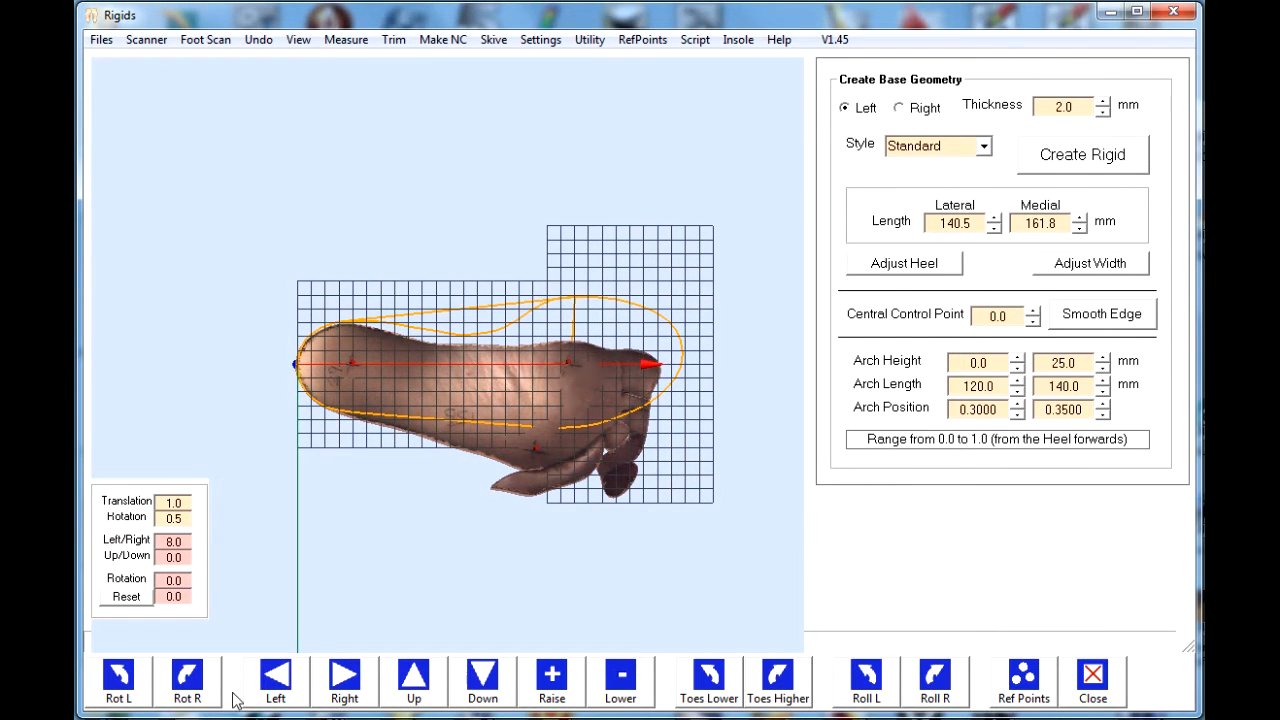
- Rotate the foot scan left by 13.0 degrees to bring the forefoot into line with the orthotic outline
left_click(119, 679)
left_click(119, 679)
left_click(119, 679)
left_click(119, 679)
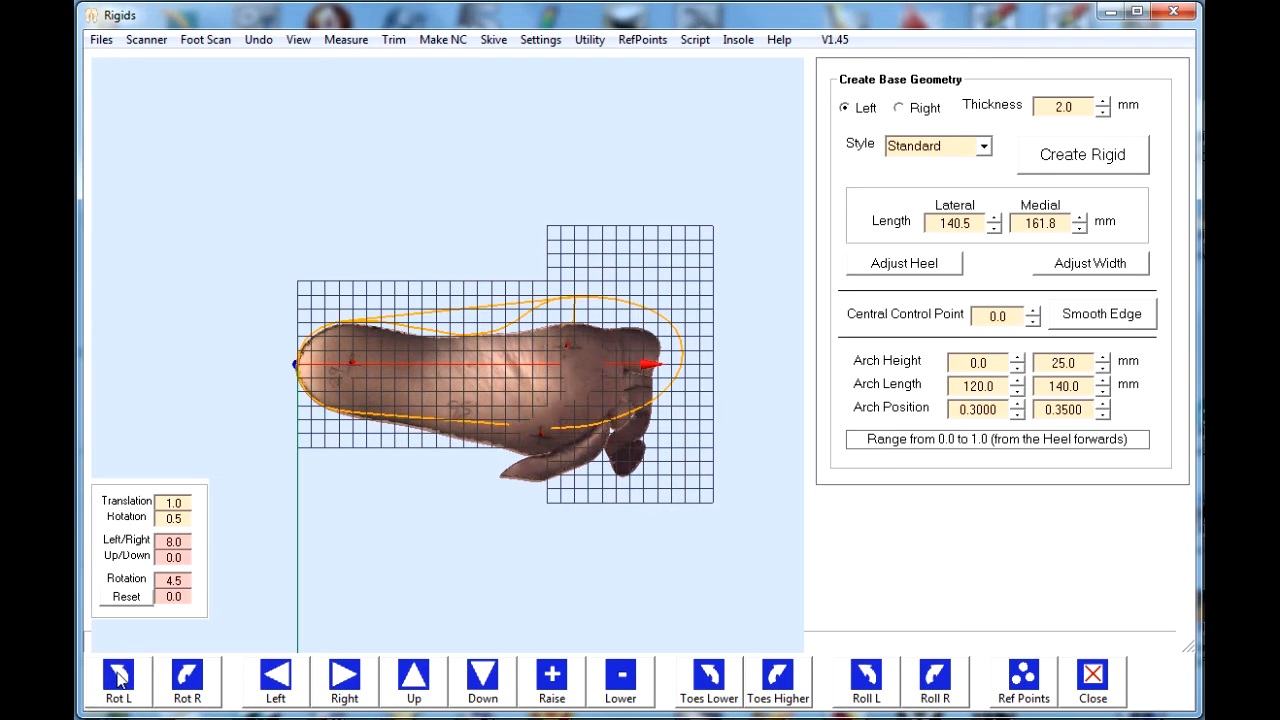
left_click(119, 679)
left_click(119, 679)
left_click(119, 679)
left_click(119, 679)
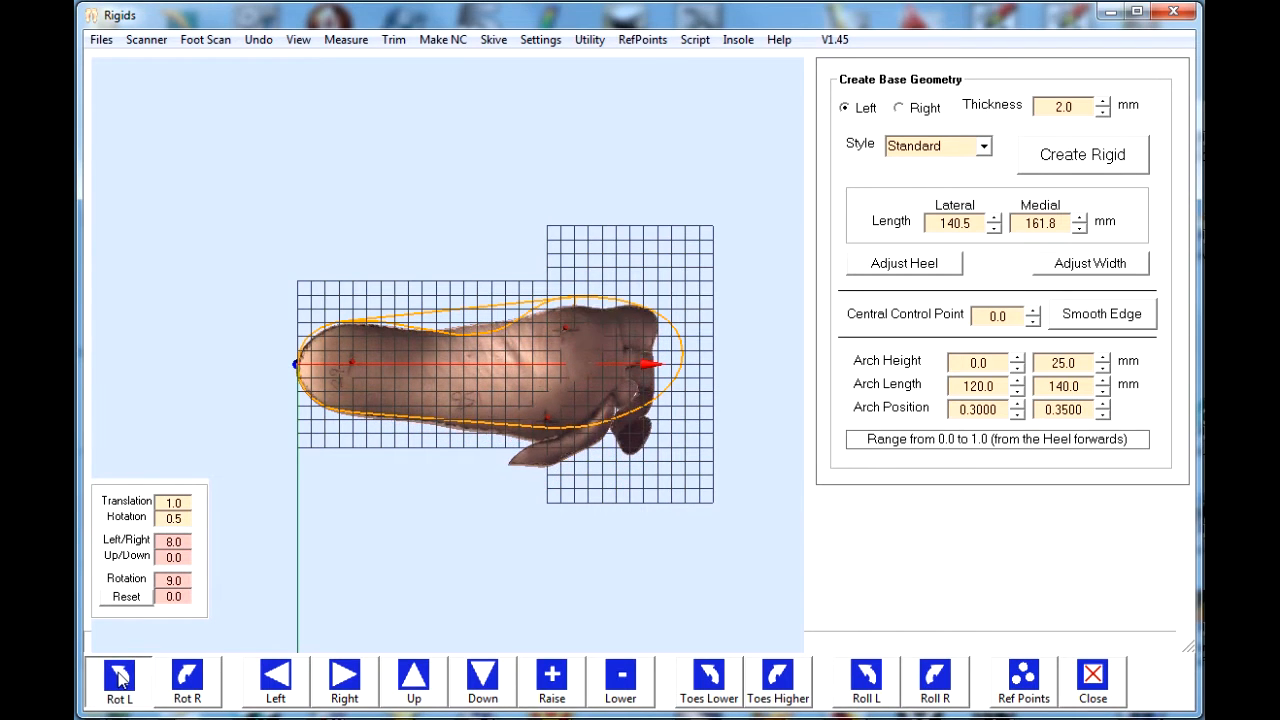
left_click(119, 679)
left_click(119, 679)
left_click(119, 679)
left_click(119, 679)
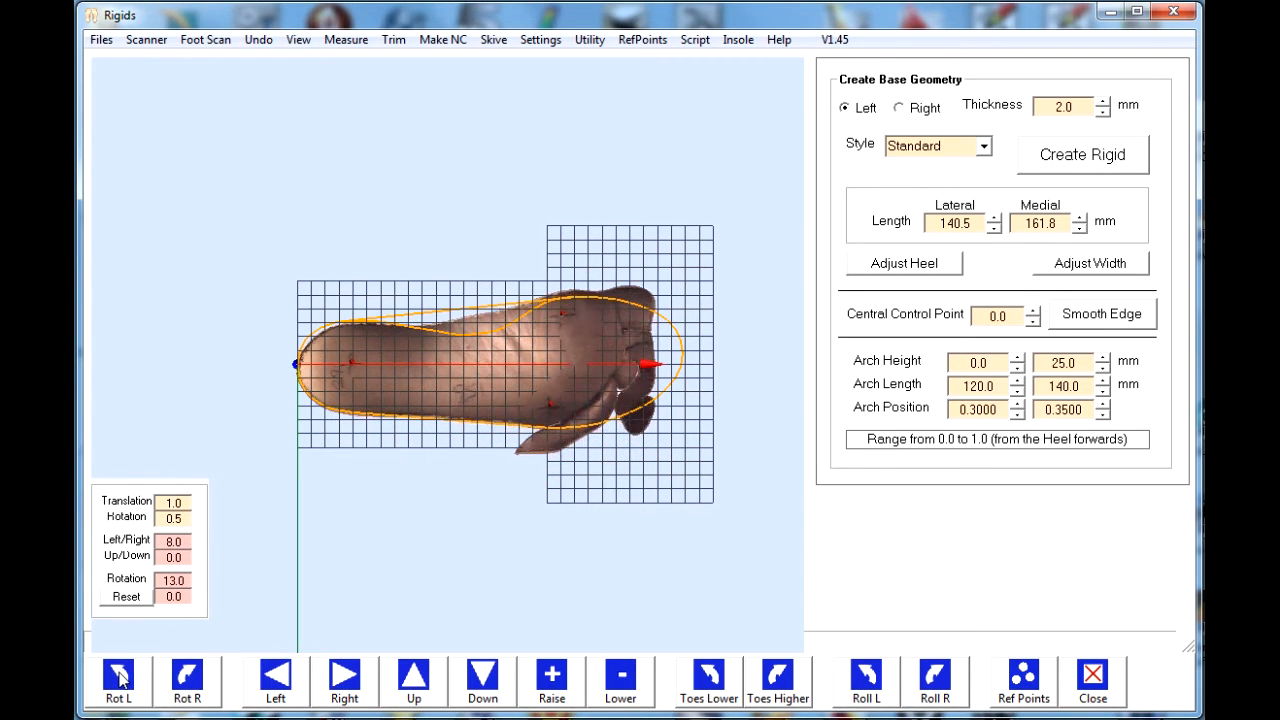
- Move the foot scan up by 2.0 and rotate it back right to a rotation of 12.0 degrees
left_click(416, 686)
left_click(416, 686)
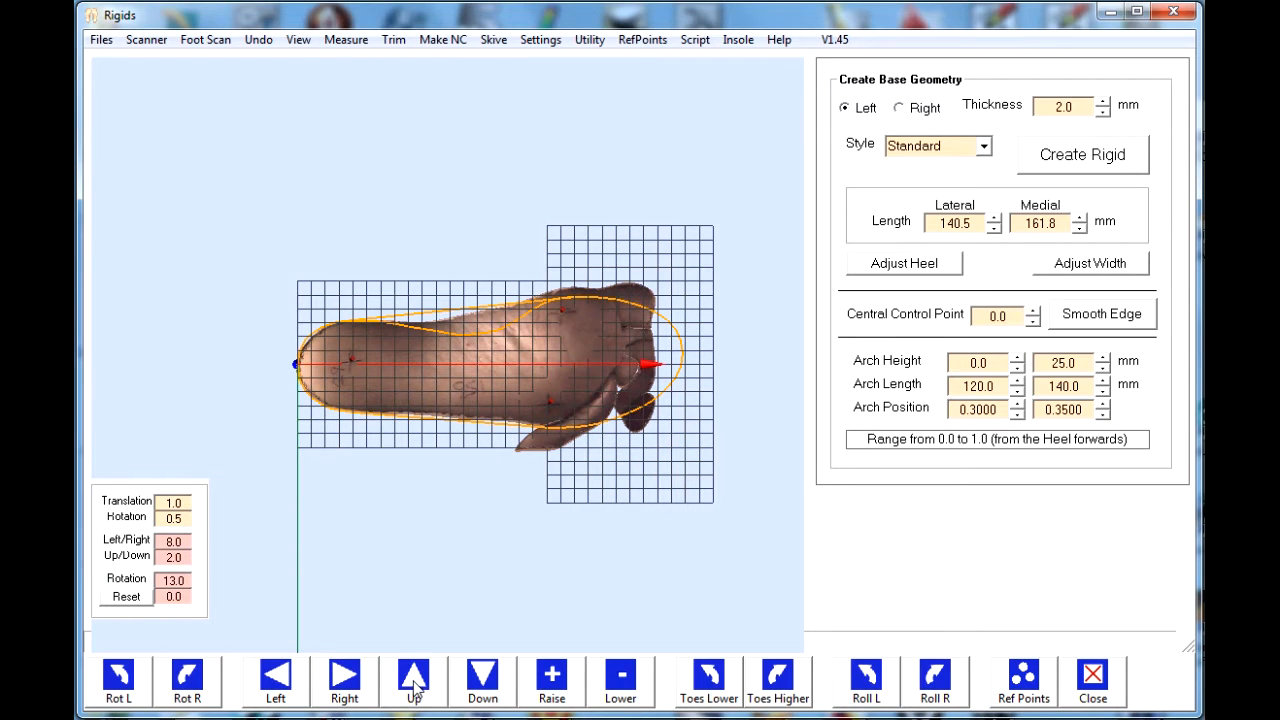
left_click(195, 686)
left_click(195, 686)
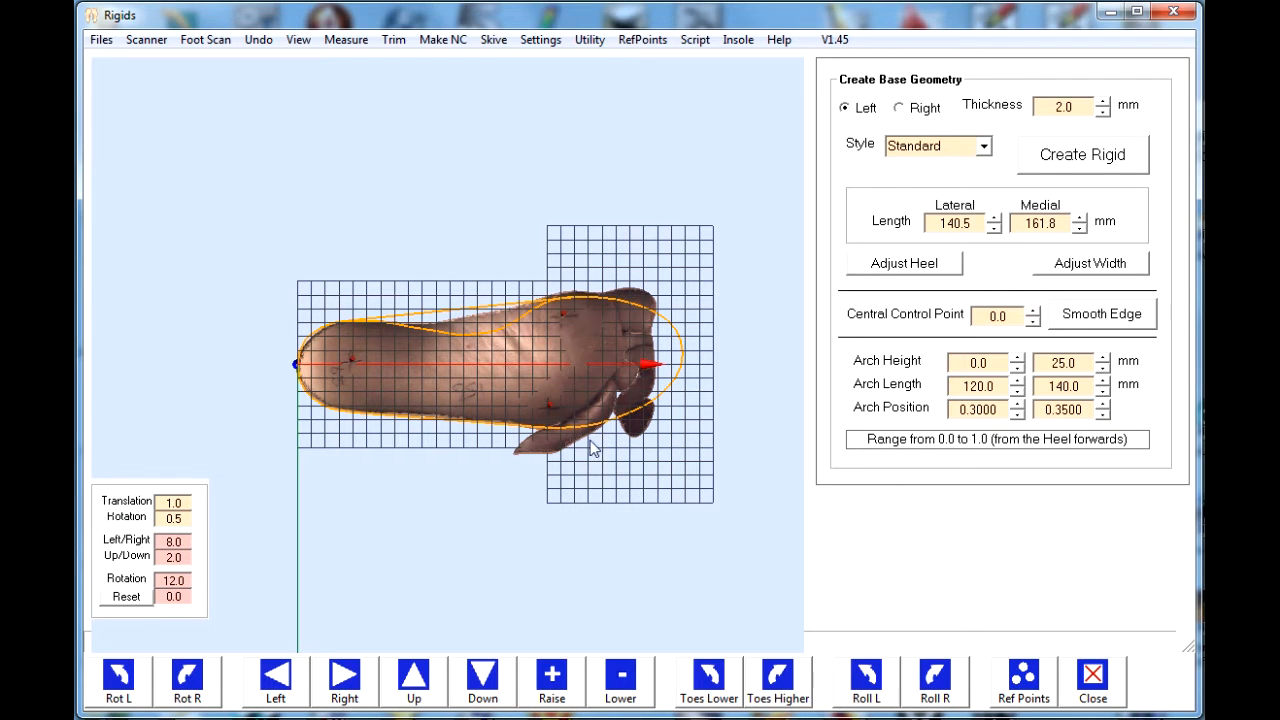
- Start setting the reference points and place the arch point on the medial edge of the foot's arch
scroll(660, 420, "up", 5)
scroll(705, 428, "up", 3)
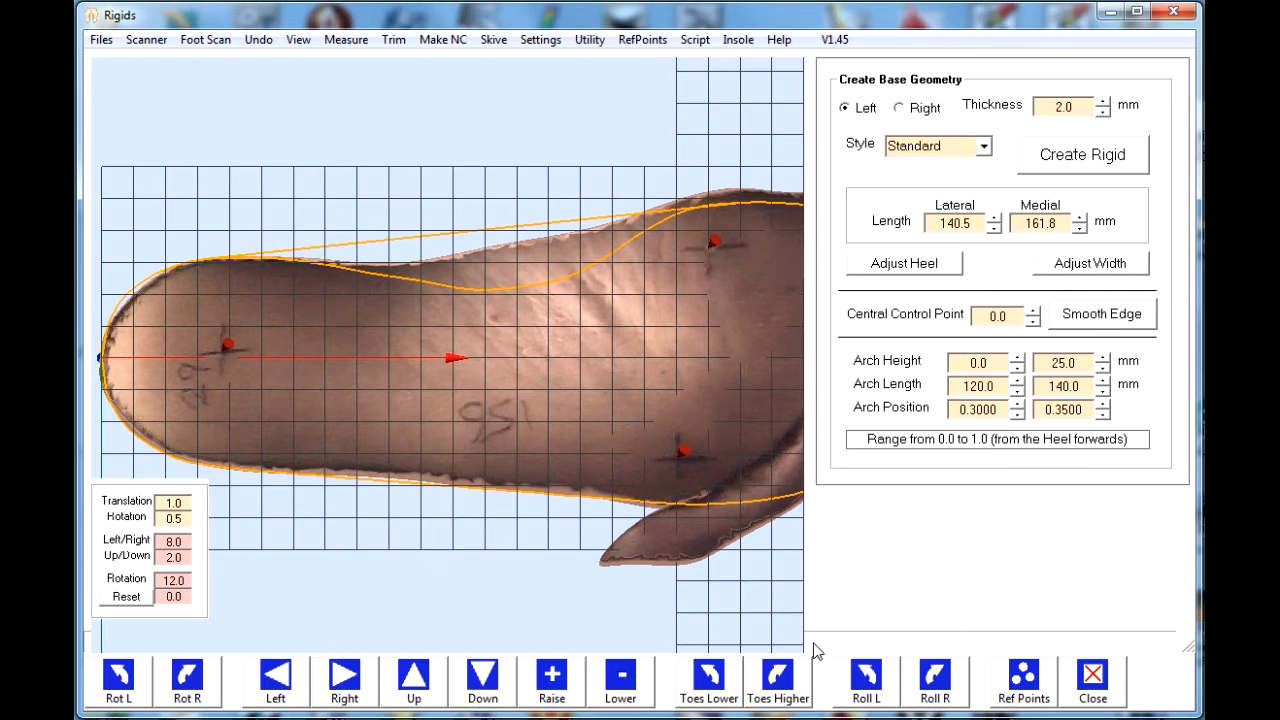
left_click(1028, 688)
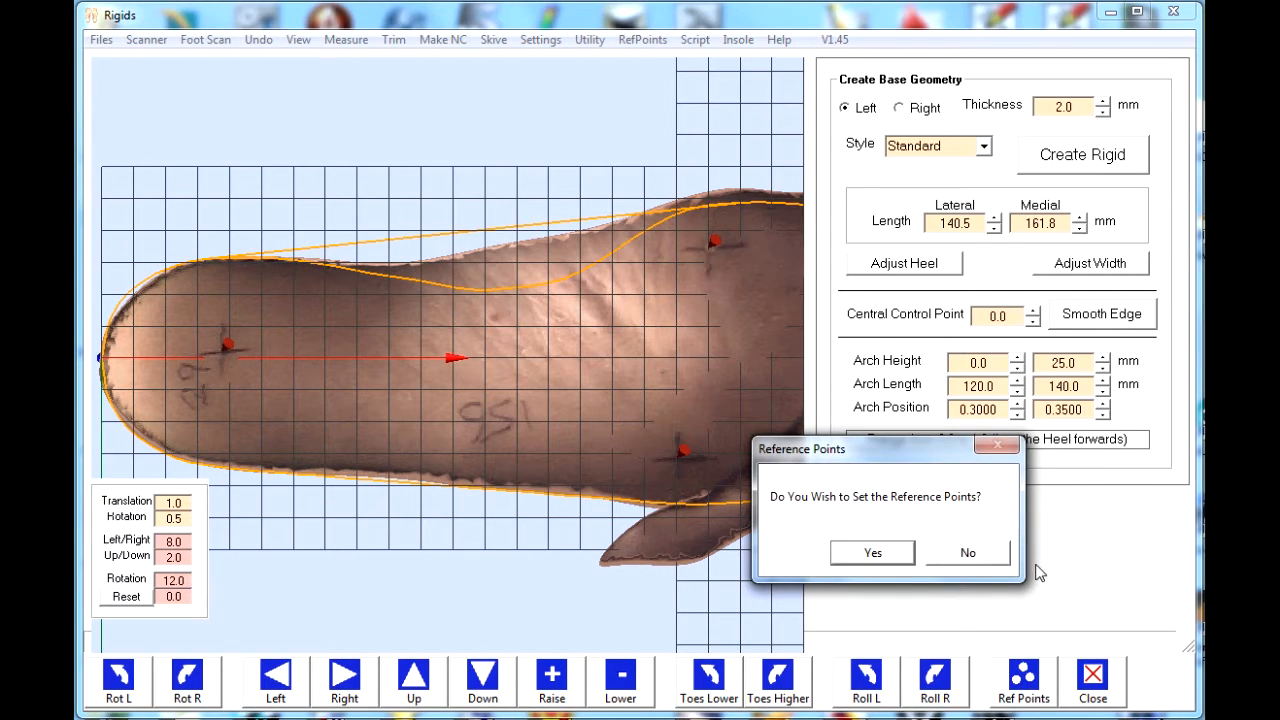
left_click(872, 553)
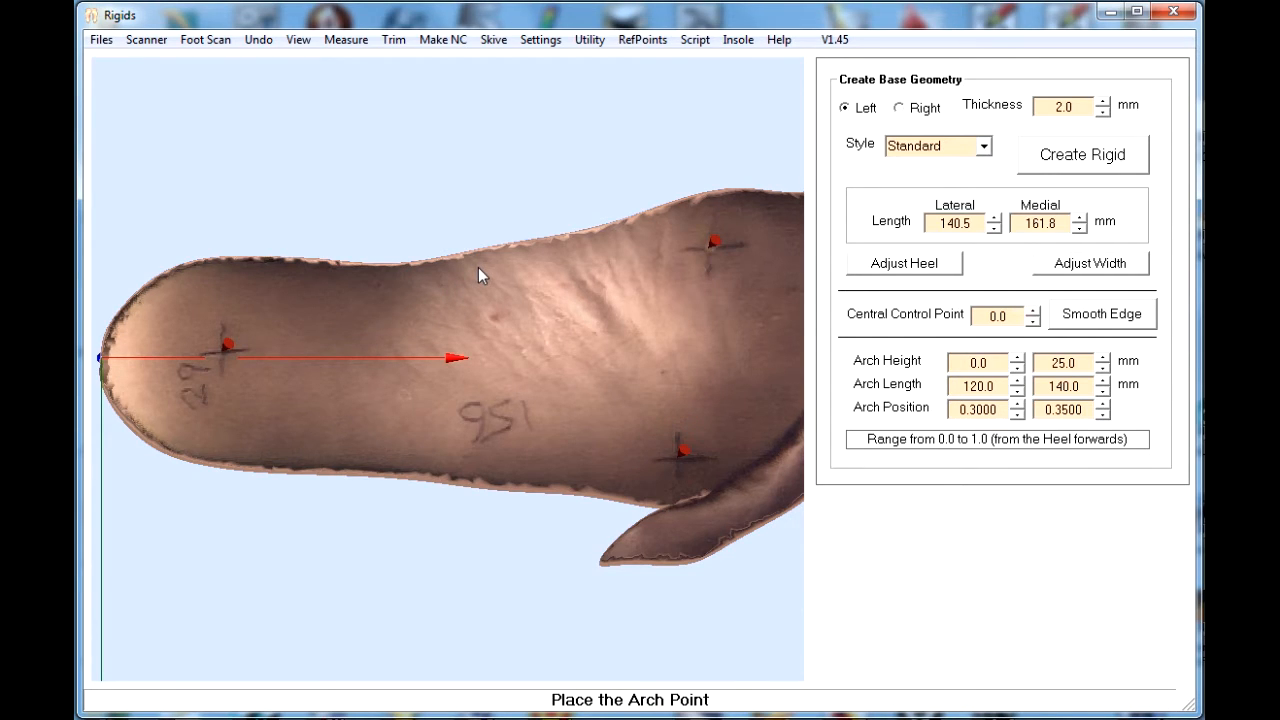
middle_click_drag(478, 267, 484, 355)
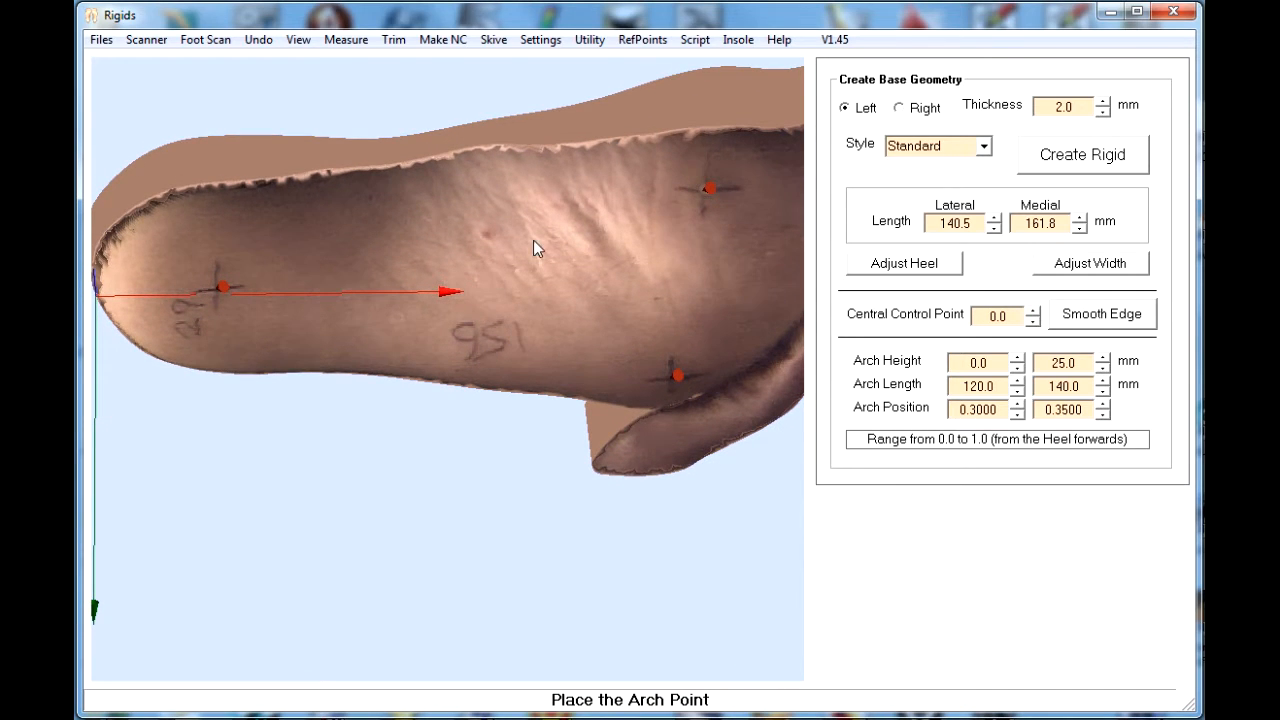
left_click(476, 150)
middle_click_drag(522, 316, 511, 229)
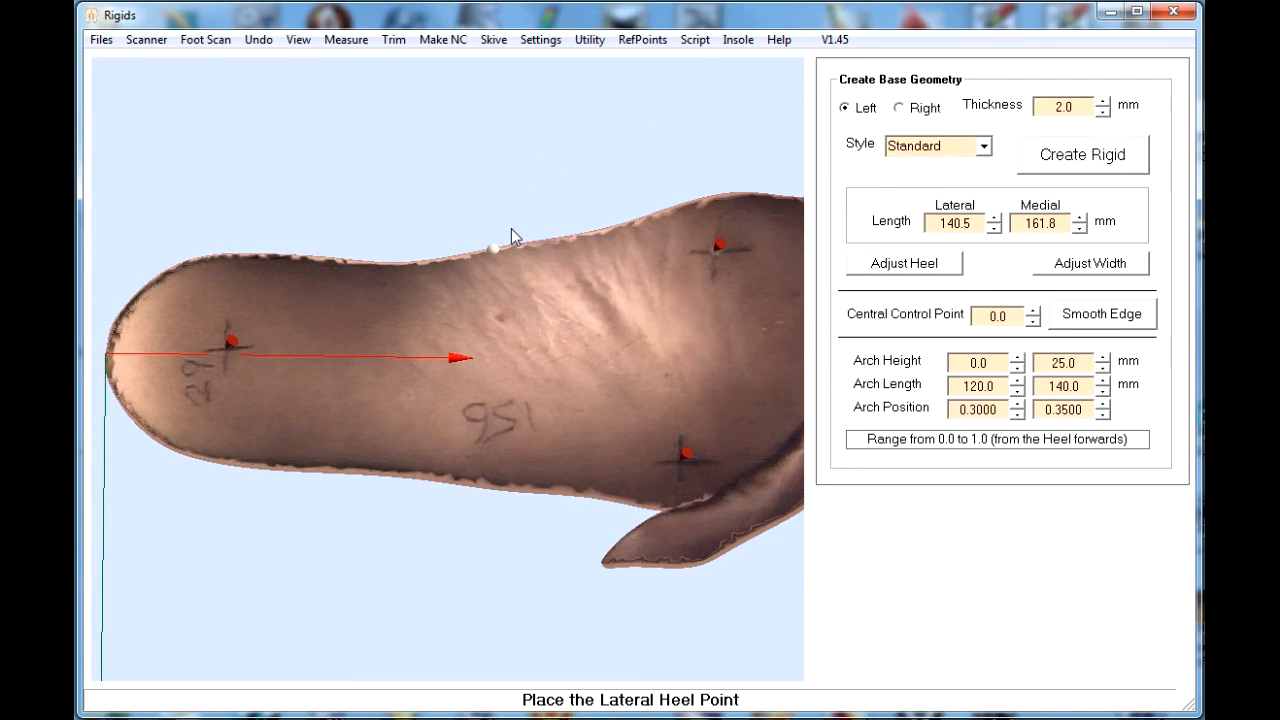
- Place the lateral, medial and rear heel reference points along the edge of the heel
left_click(226, 453)
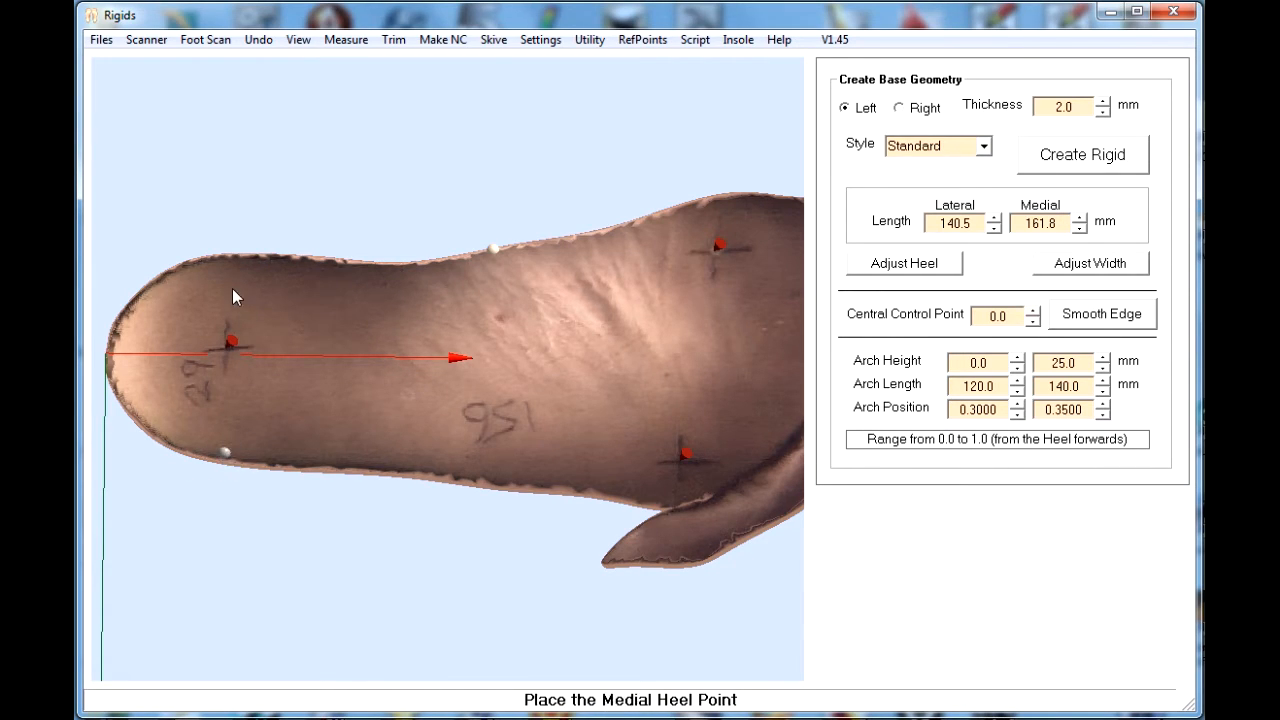
left_click(223, 259)
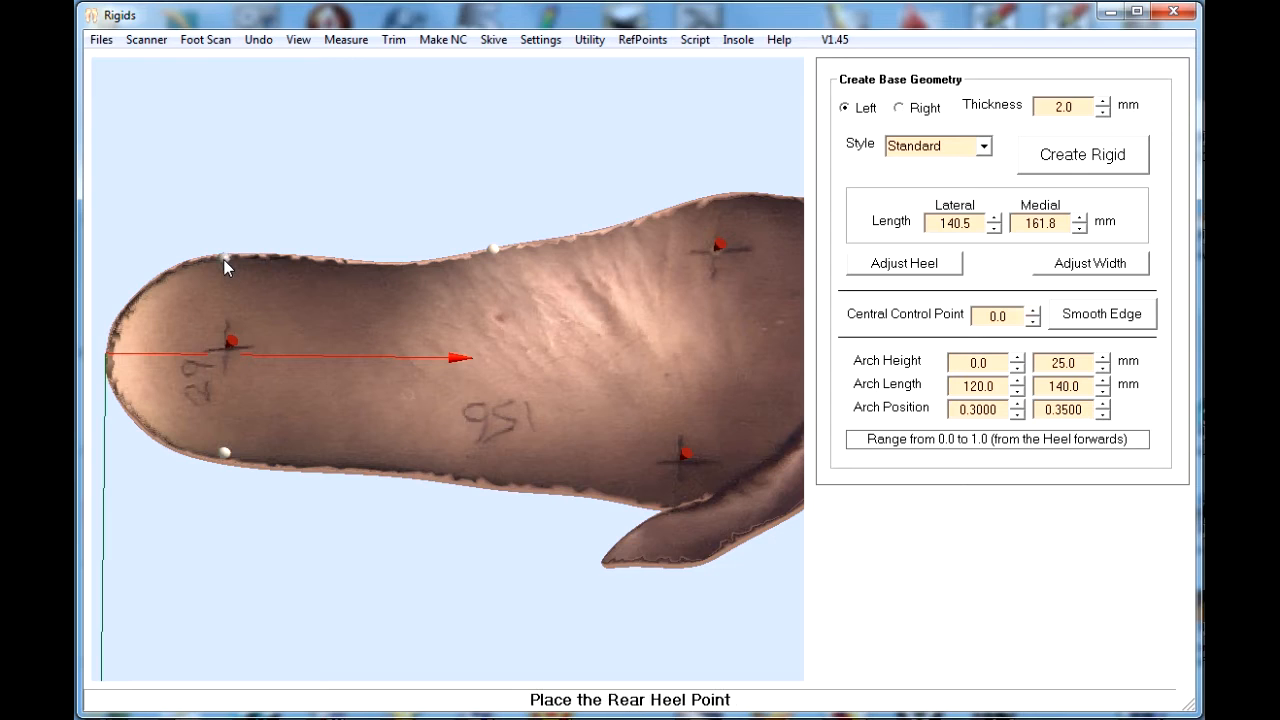
left_click(116, 358)
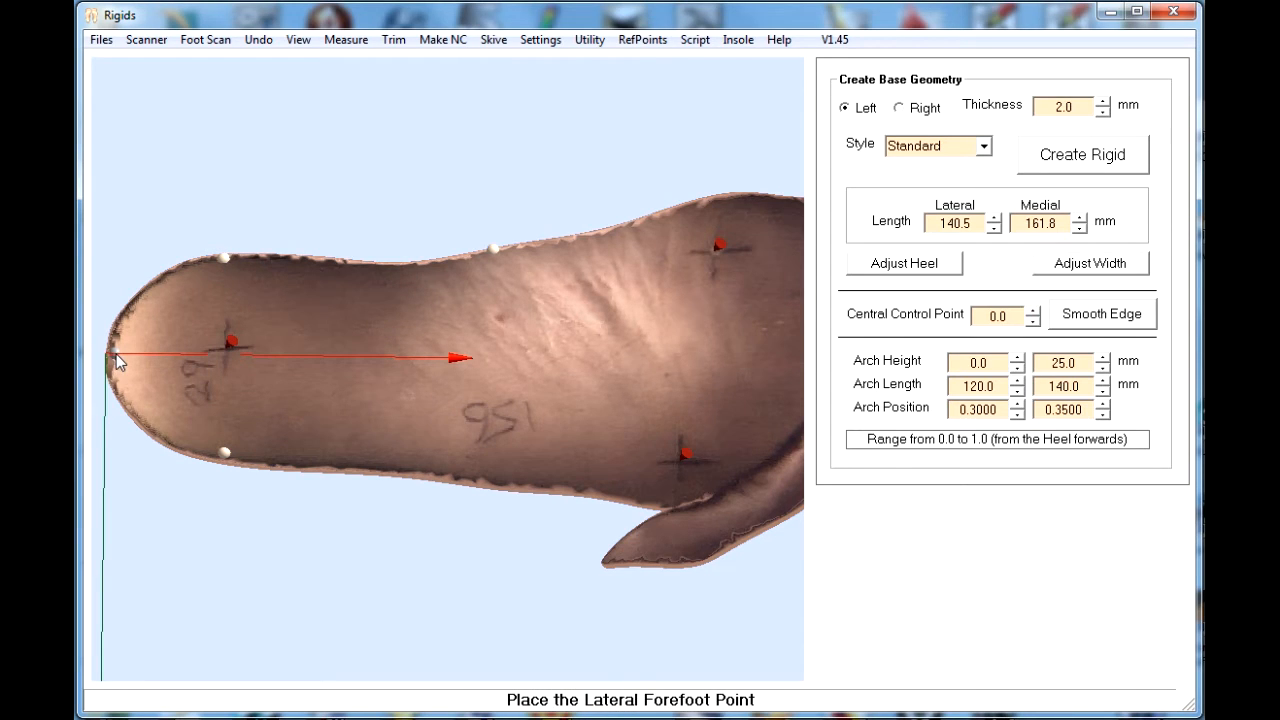
- Place the lateral and medial forefoot points and the central control point at mid-foot, and close the alignment tools
left_click(681, 501)
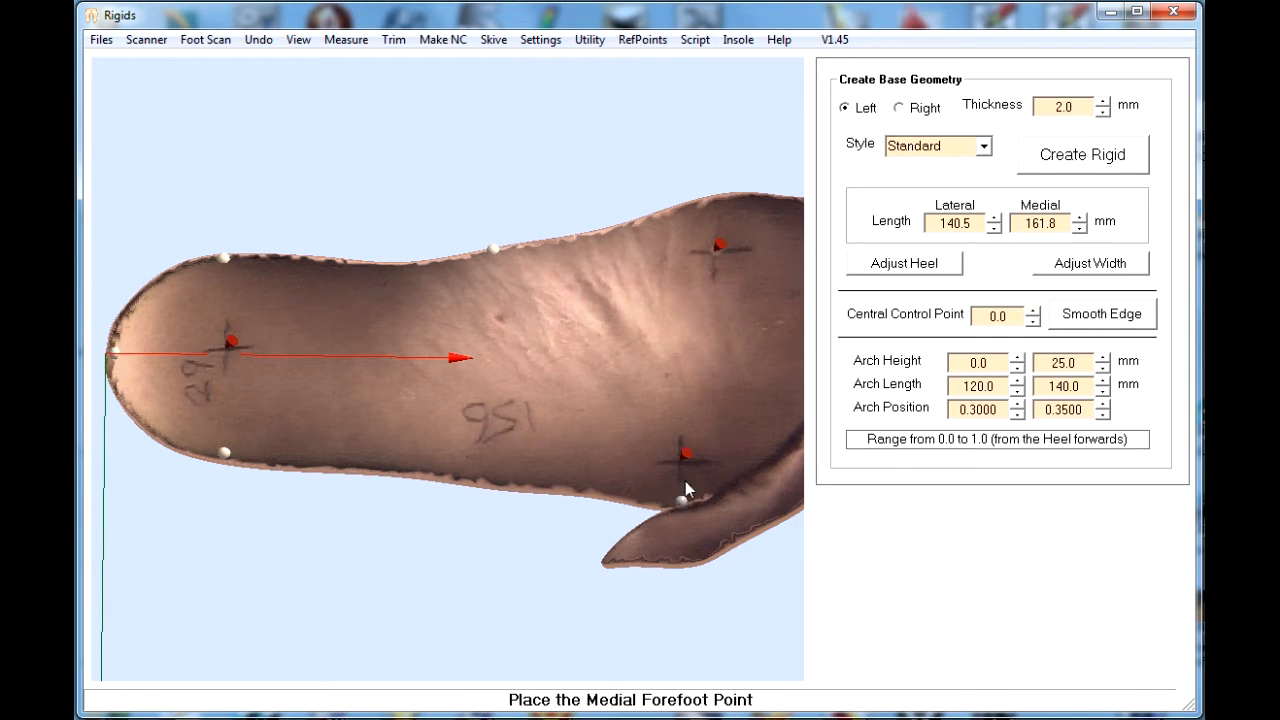
left_click(719, 195)
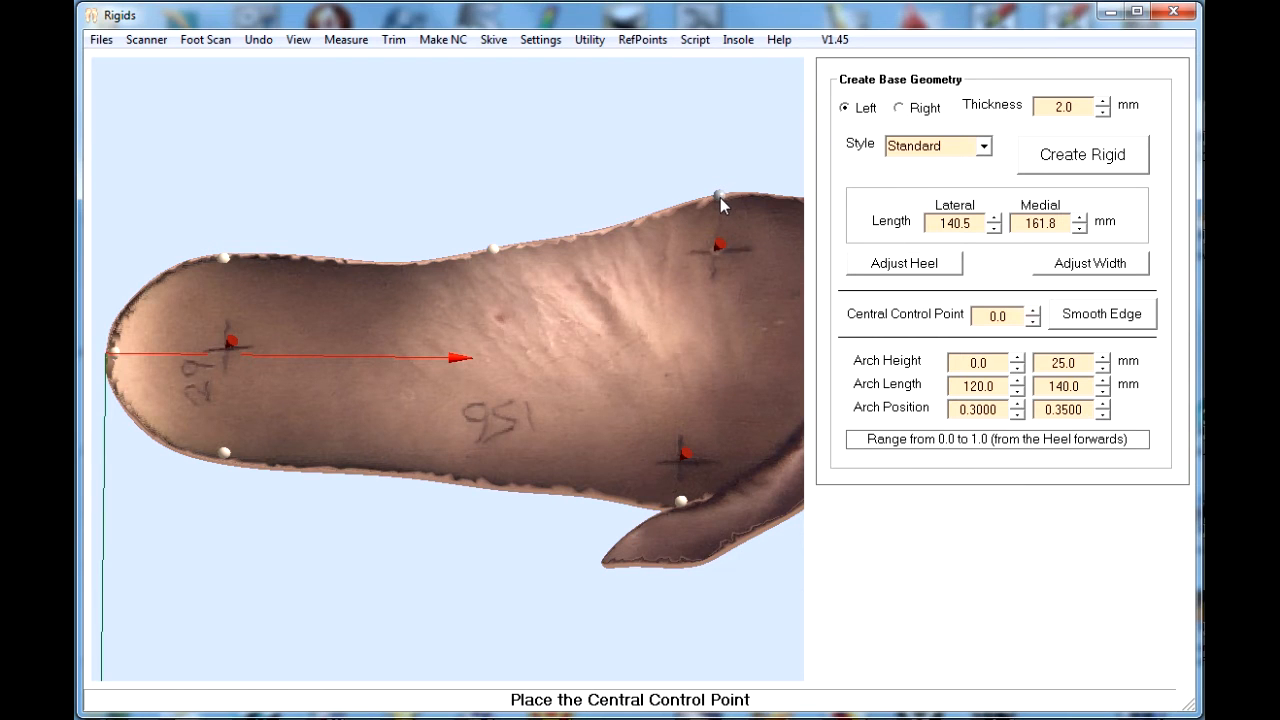
left_click(488, 357)
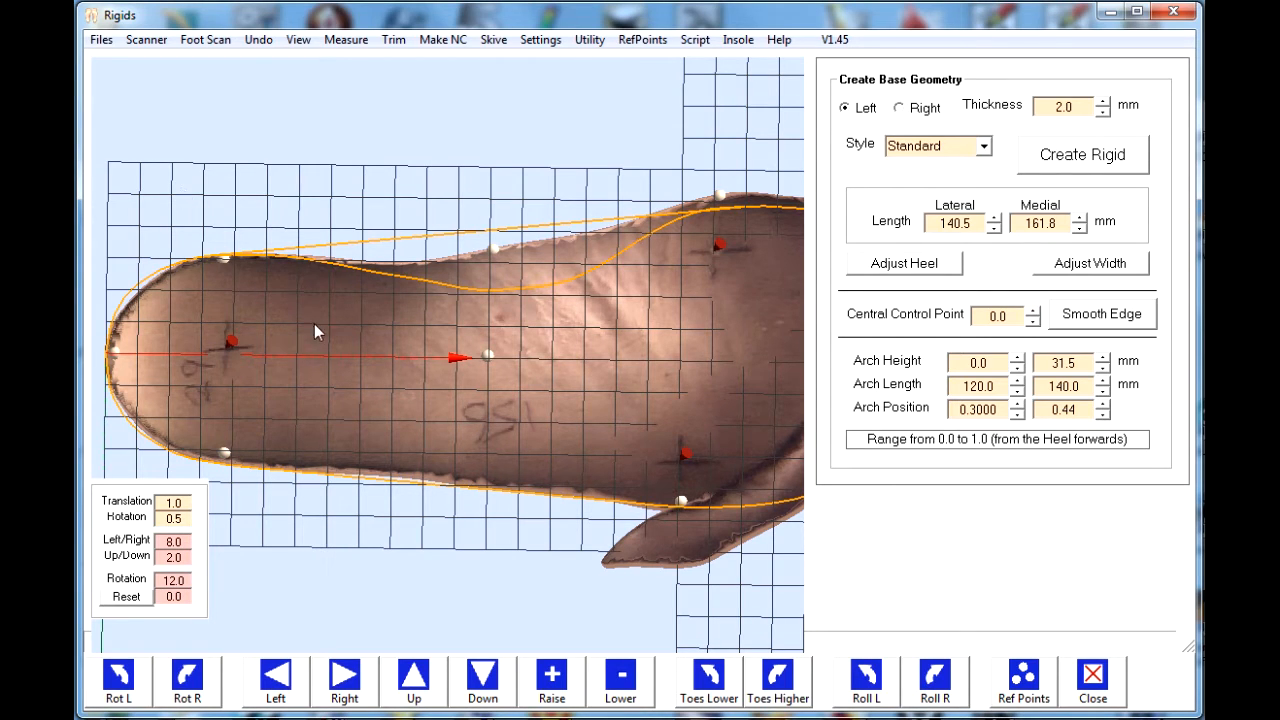
left_click(1094, 680)
- Create the left rigid in Standard style with 2.0 mm thickness and save it as the LCF file RapidShell3D_Example2_L
scroll(616, 352, "down", 5)
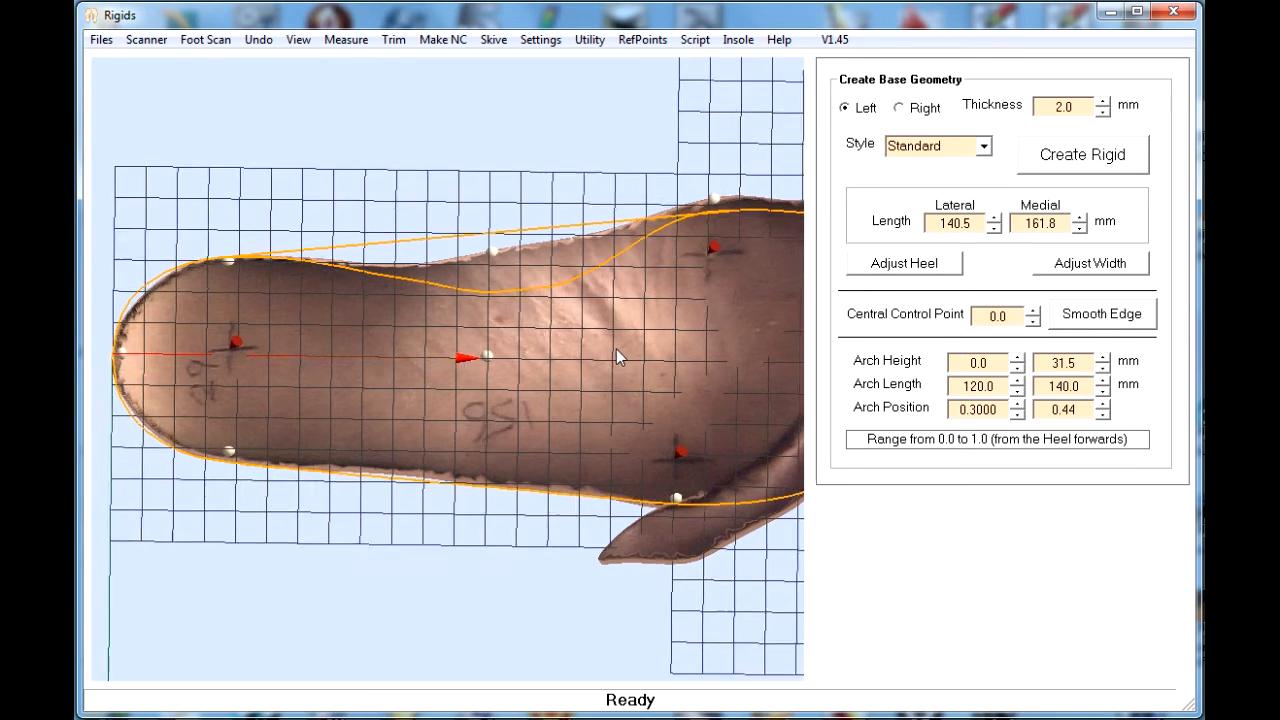
scroll(577, 364, "down", 1)
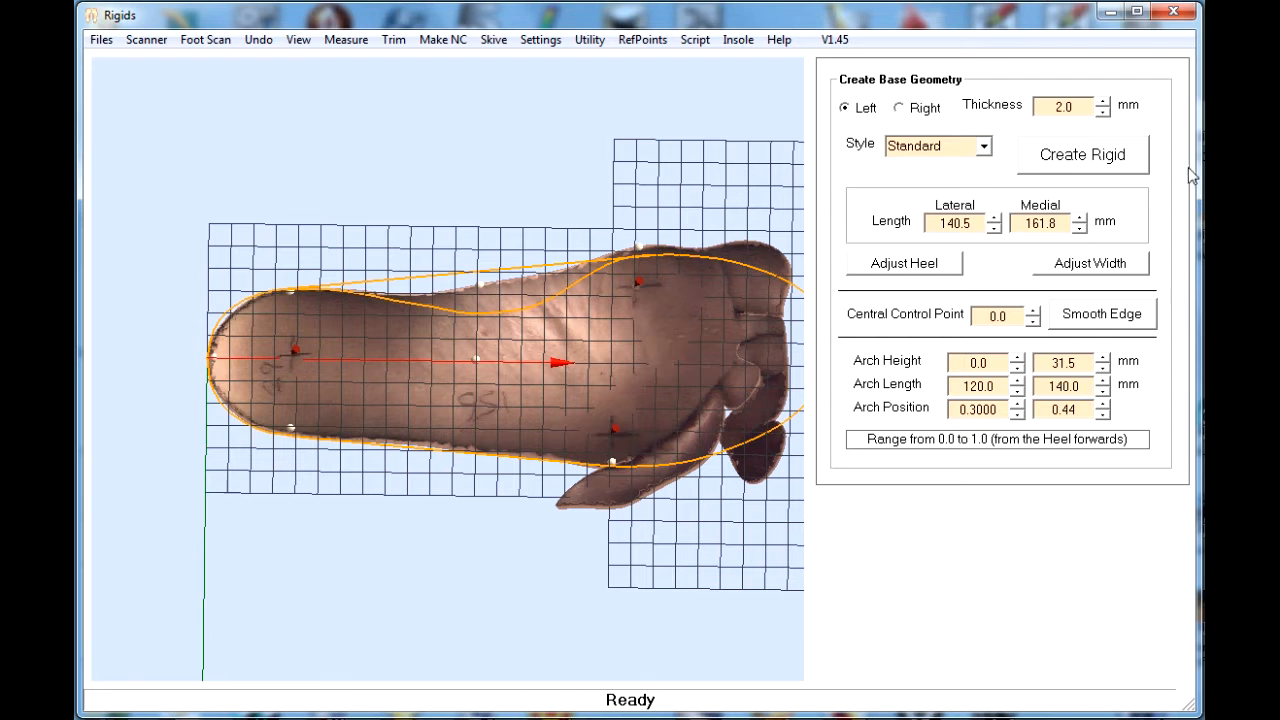
left_click(1082, 158)
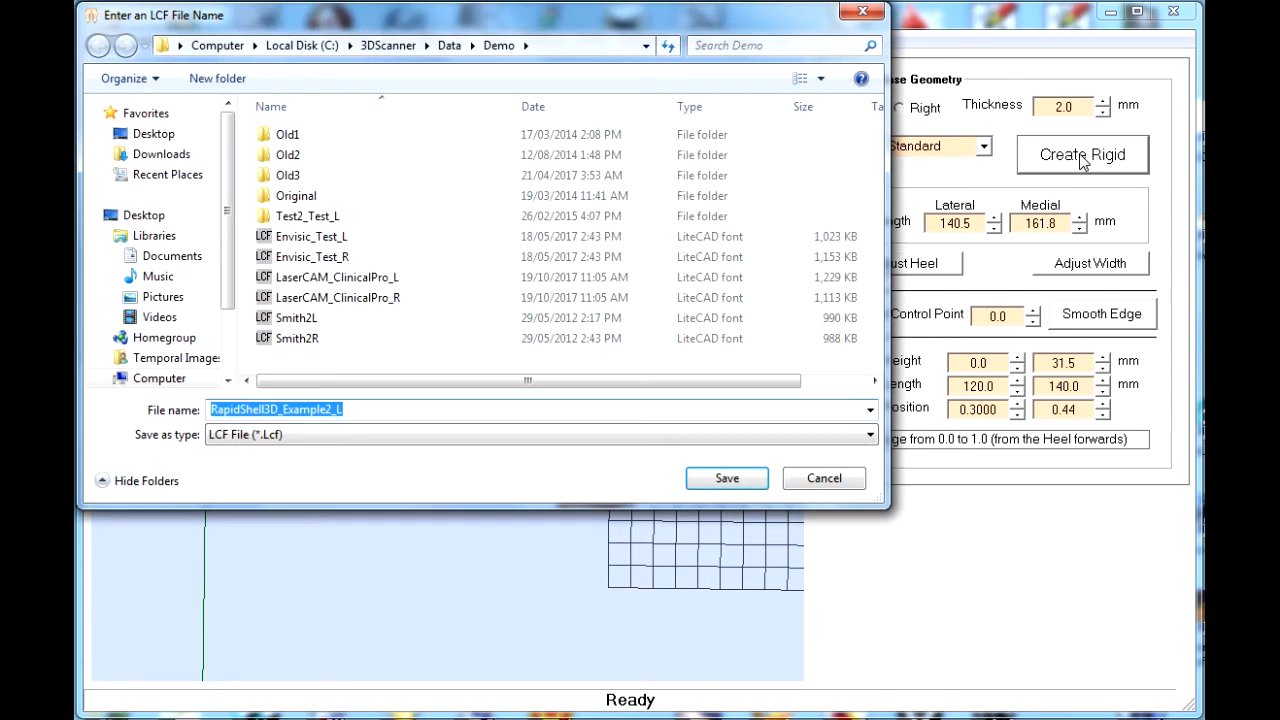
left_click(727, 480)
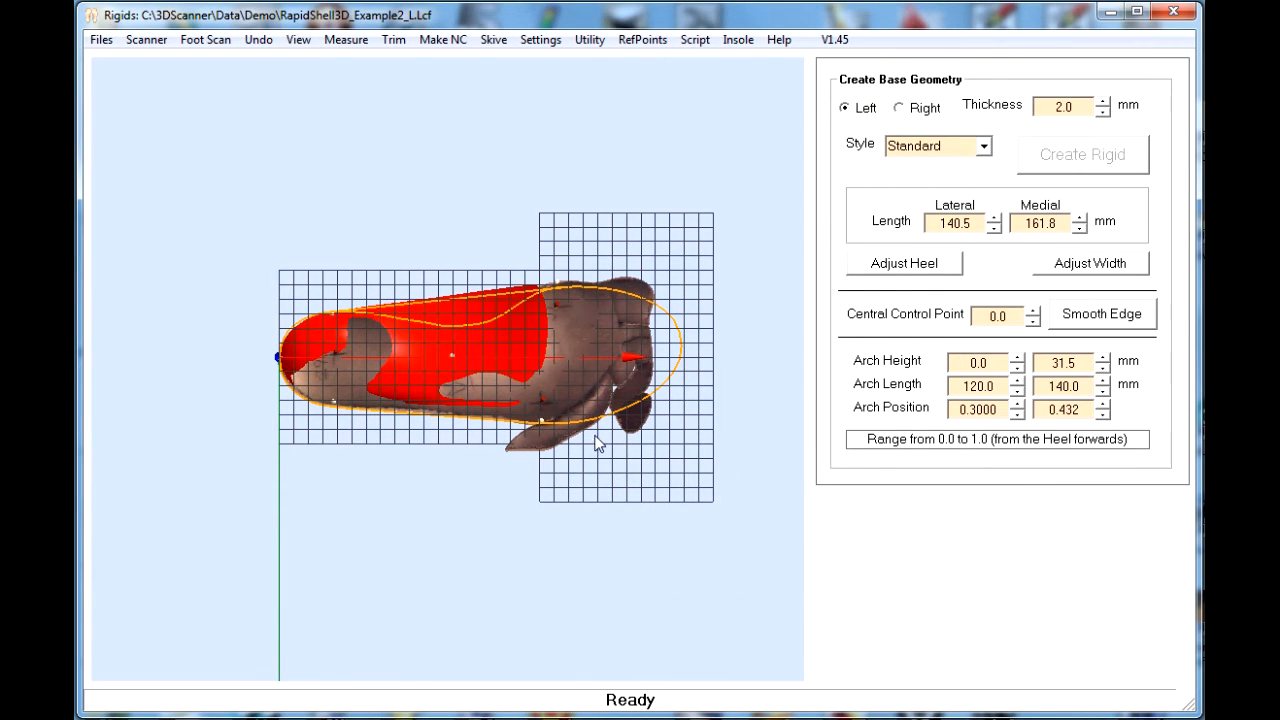
- Open the foot scan for adjustment and rotate it left twice in 0.5 increments
scroll(600, 437, "up", 5)
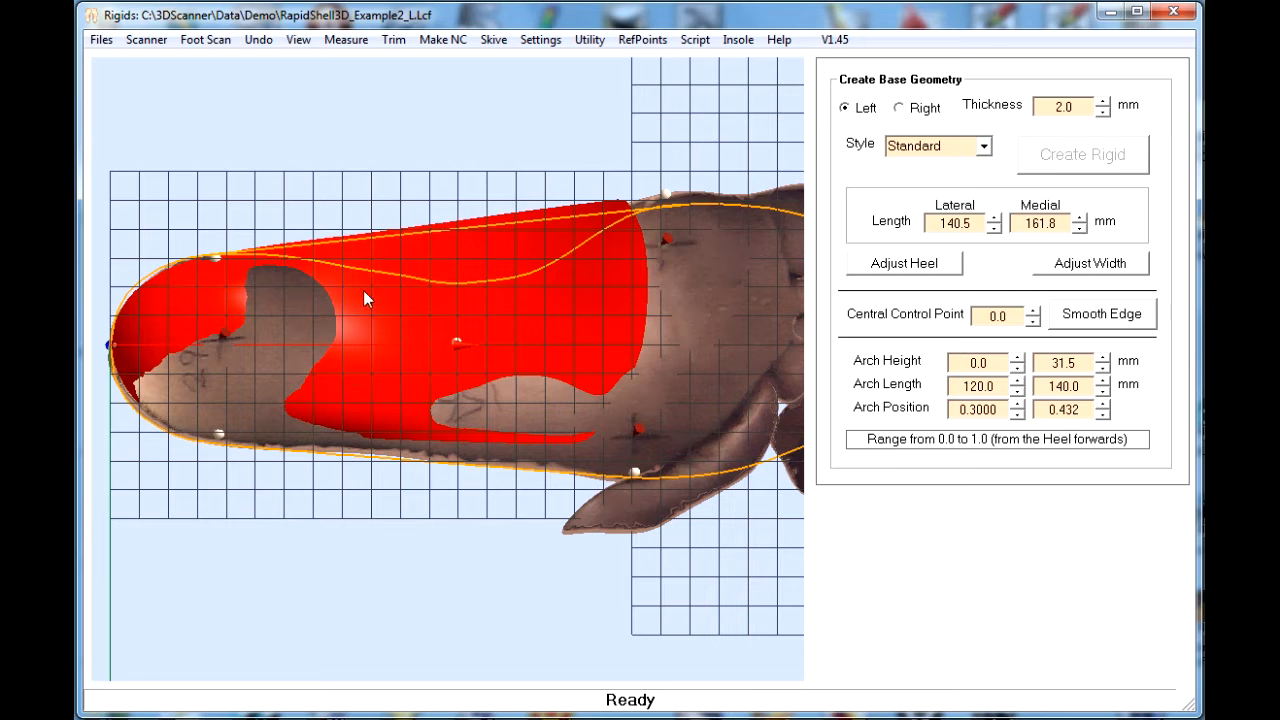
left_click(203, 42)
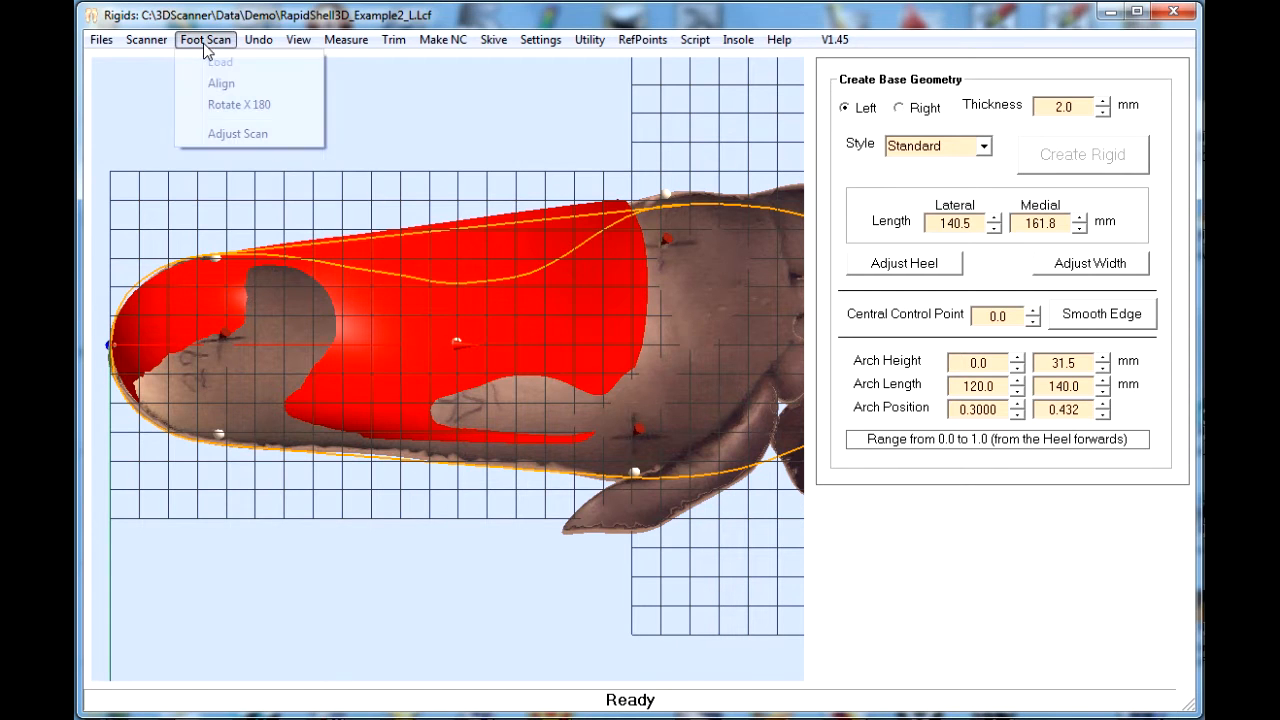
left_click(233, 136)
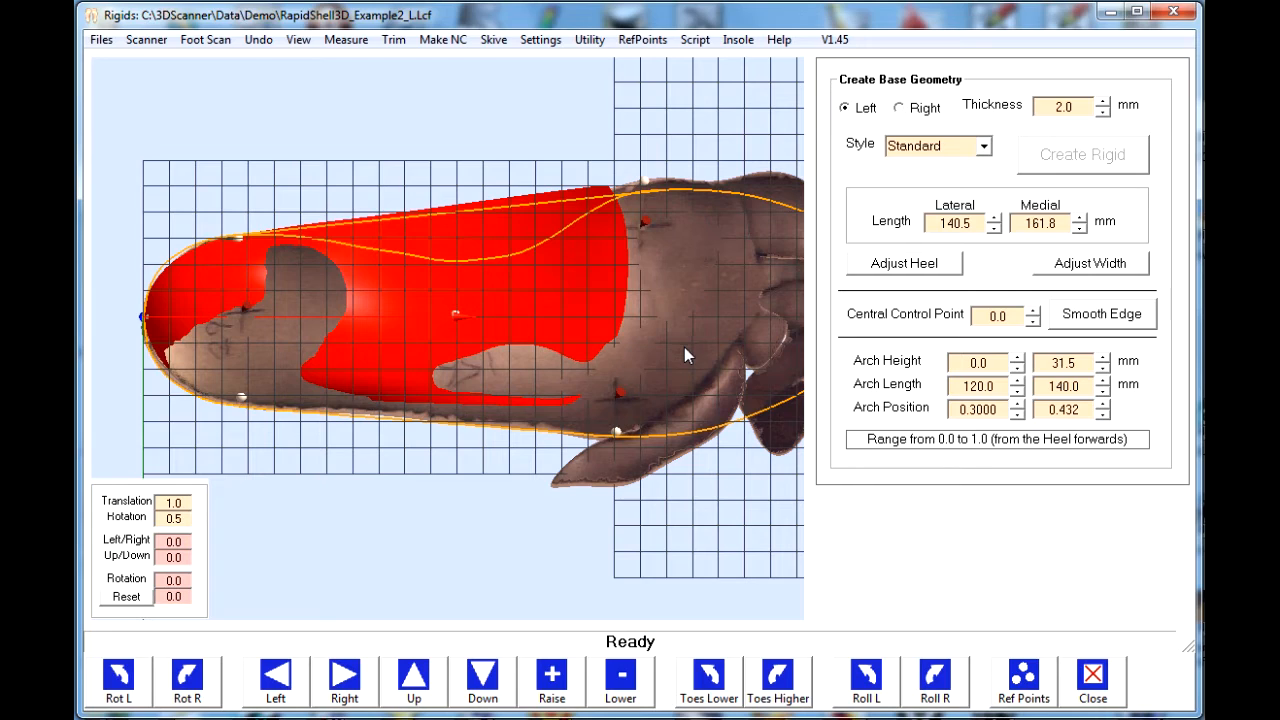
left_click(118, 676)
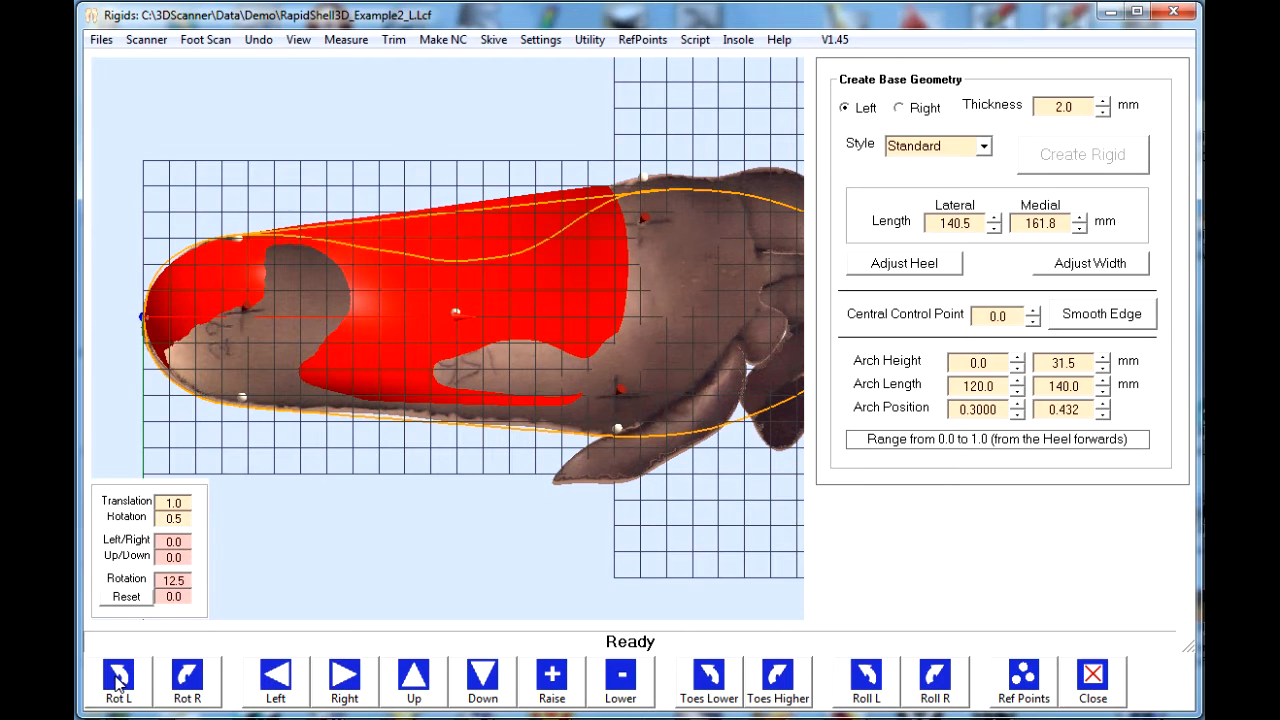
left_click(118, 678)
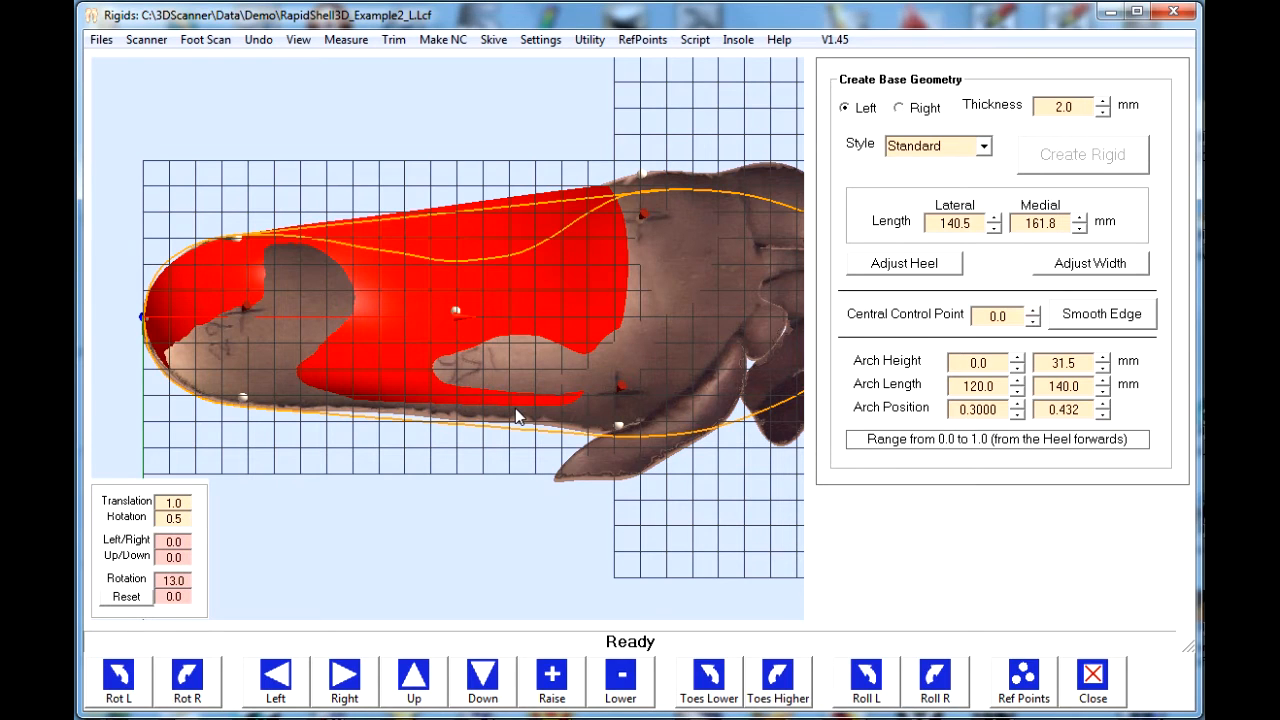
- Raise the foot scan by 2.0, check its fit against the shell, and close the scan adjustment tools
left_click(620, 686)
left_click(556, 688)
left_click(559, 686)
left_click_drag(602, 399, 605, 244)
left_click_drag(453, 470, 641, 446)
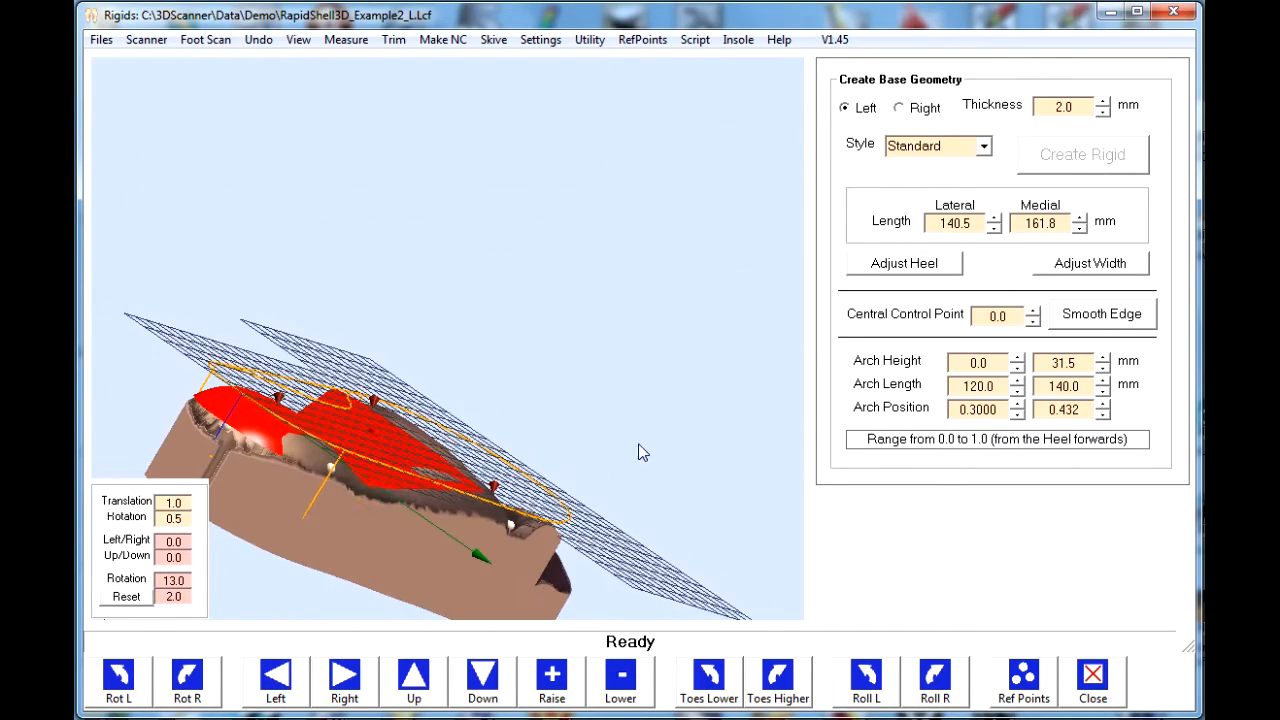
left_click_drag(348, 488, 296, 566)
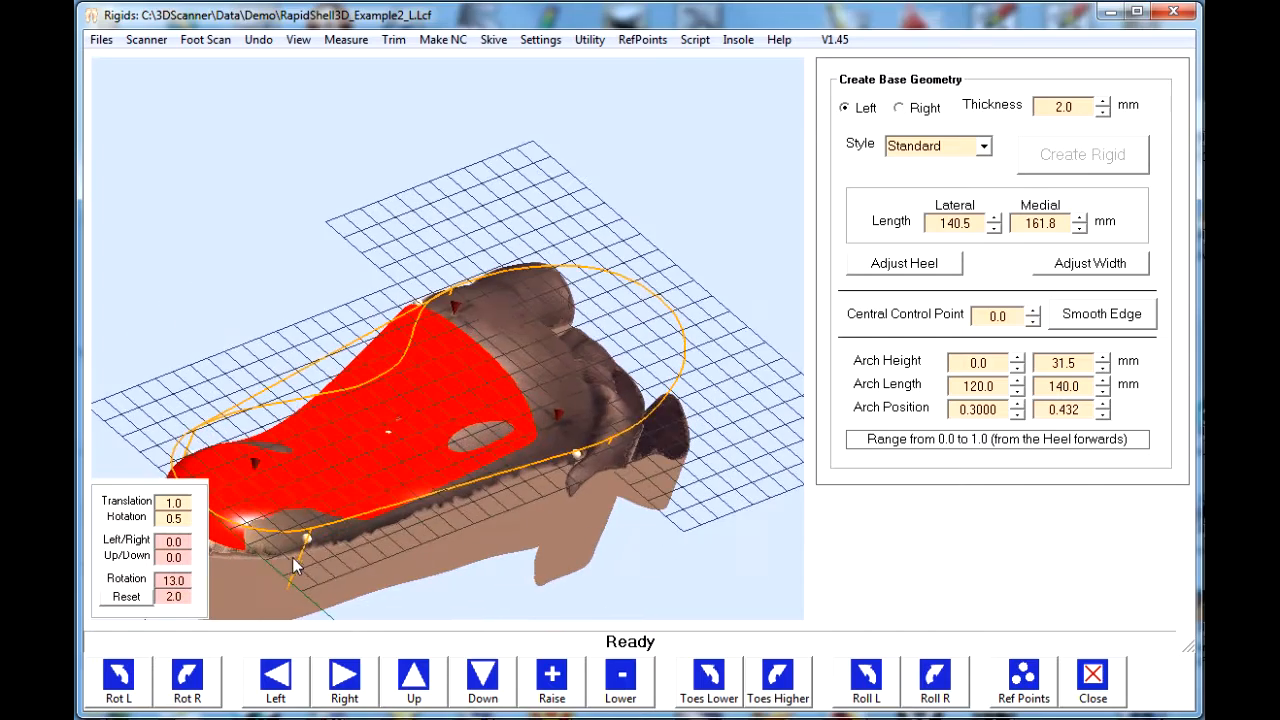
left_click(1092, 680)
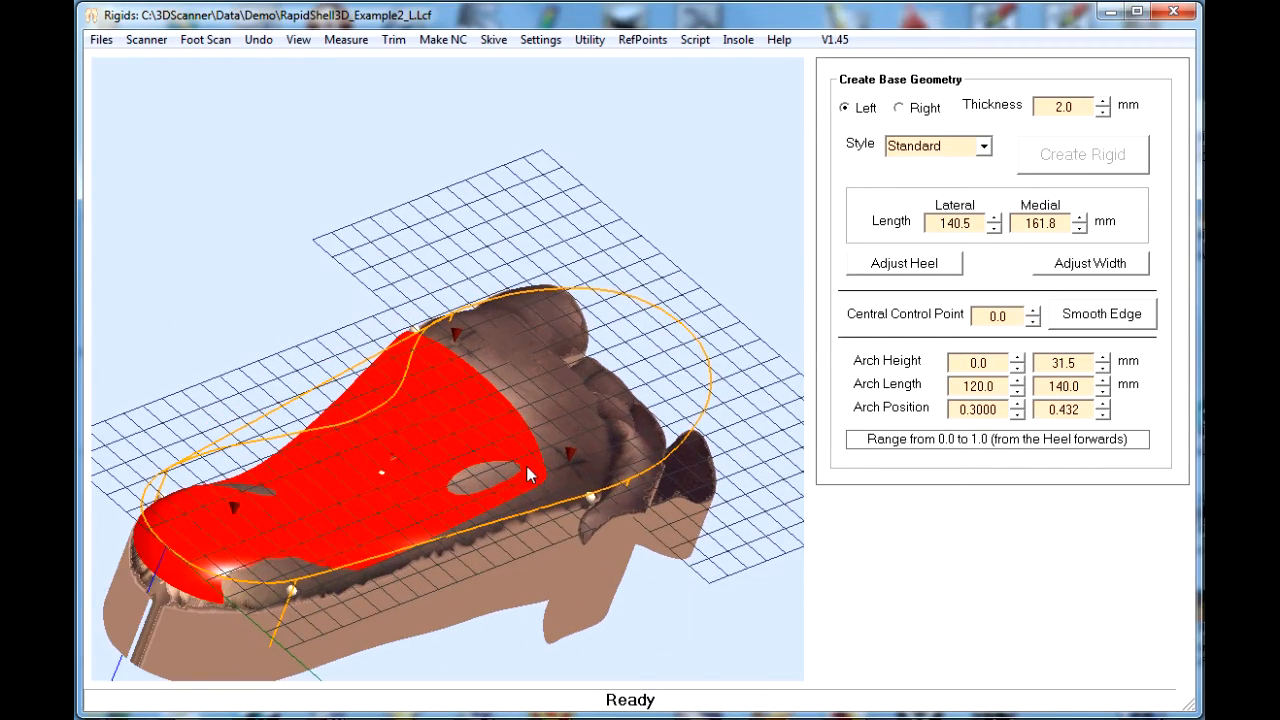
- Hide the ScanMesh object through the Model Explorer so that only the shell is displayed
left_click_drag(521, 469, 548, 436)
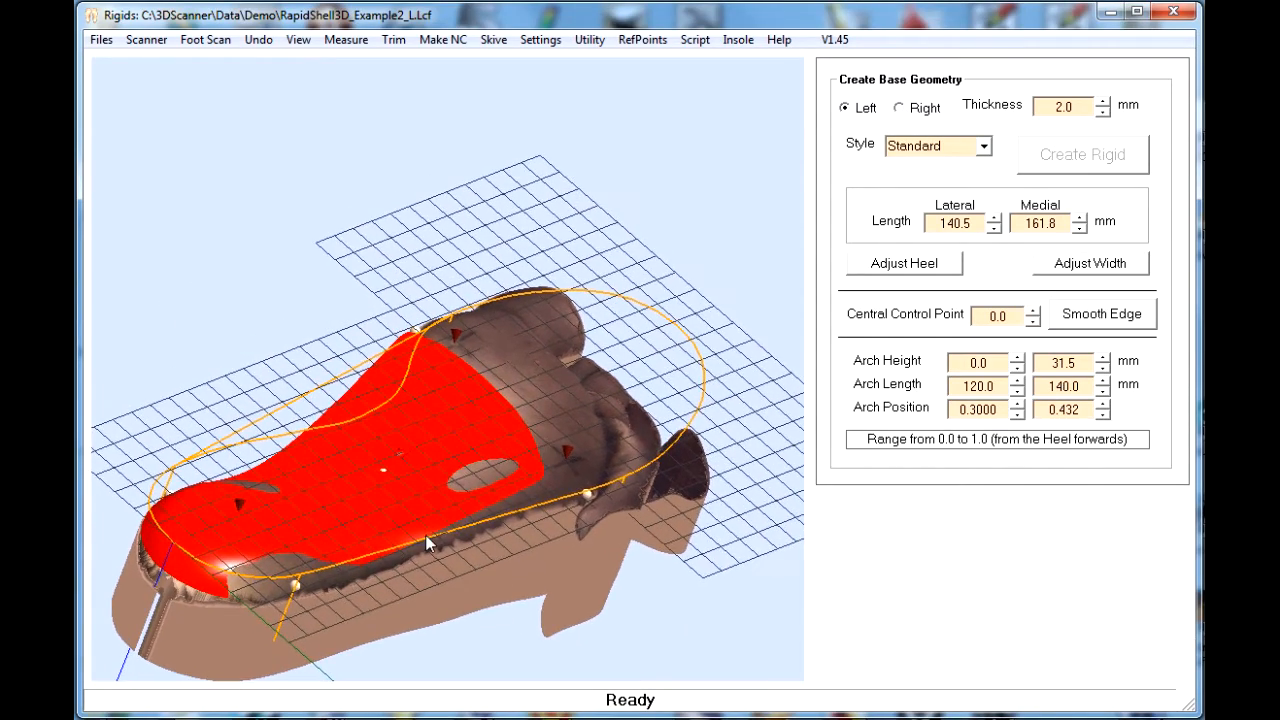
left_click_drag(425, 535, 406, 569)
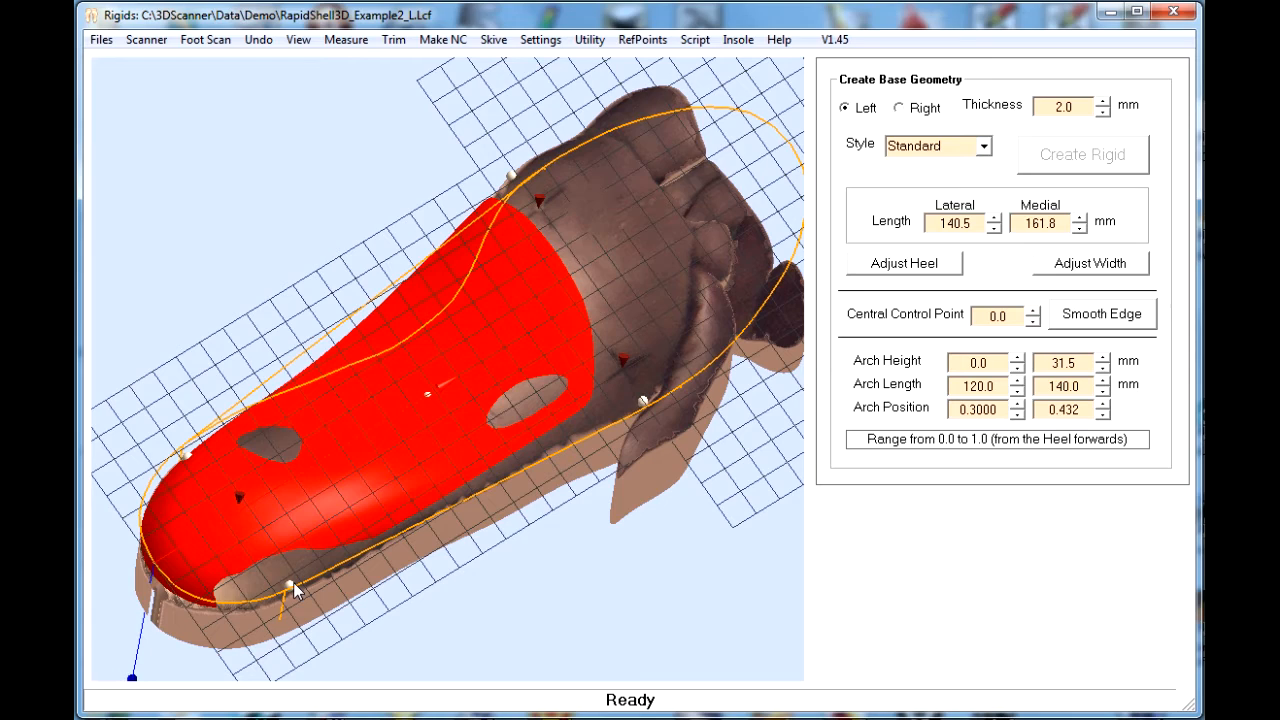
left_click_drag(334, 534, 338, 565)
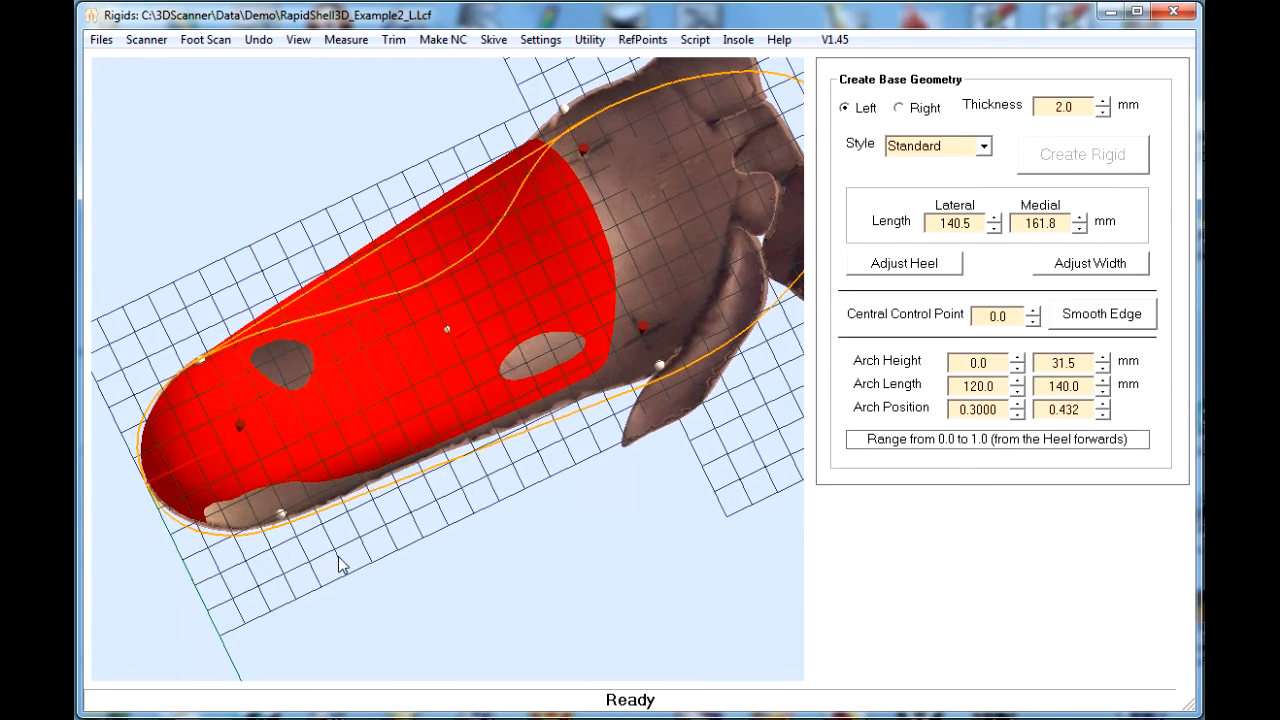
right_click(726, 334)
mouse_move(820, 475)
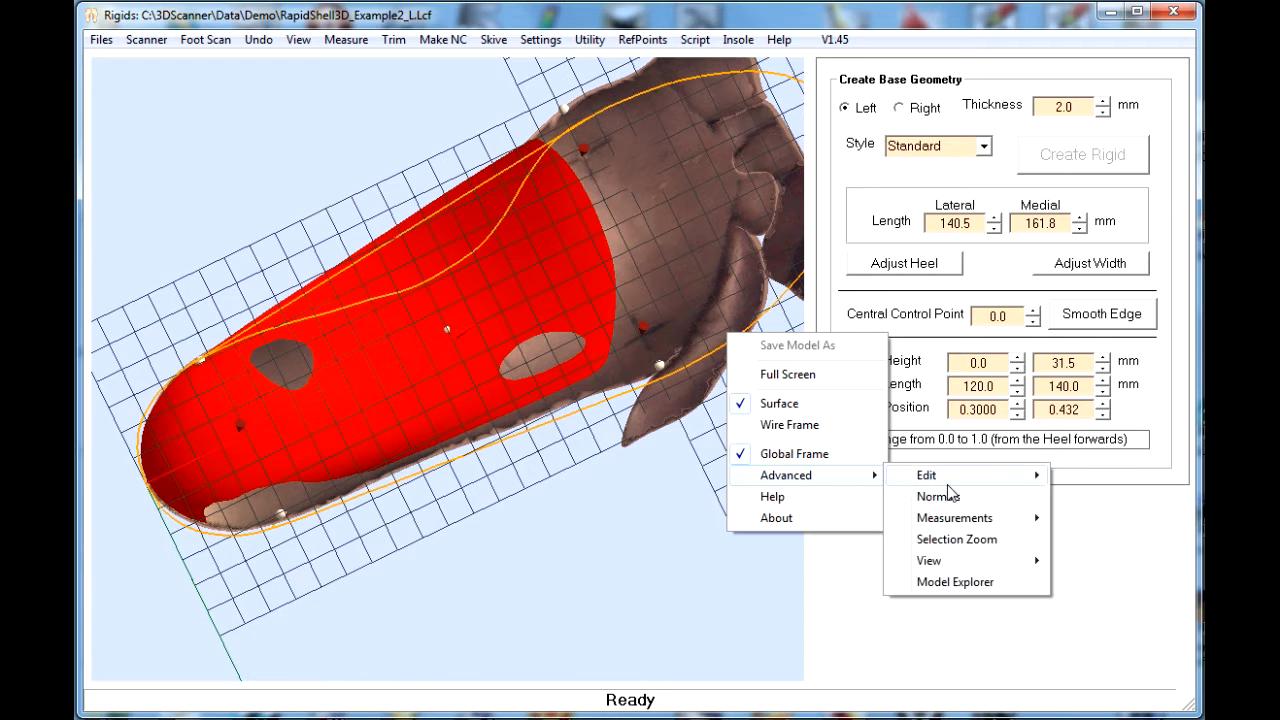
left_click(962, 583)
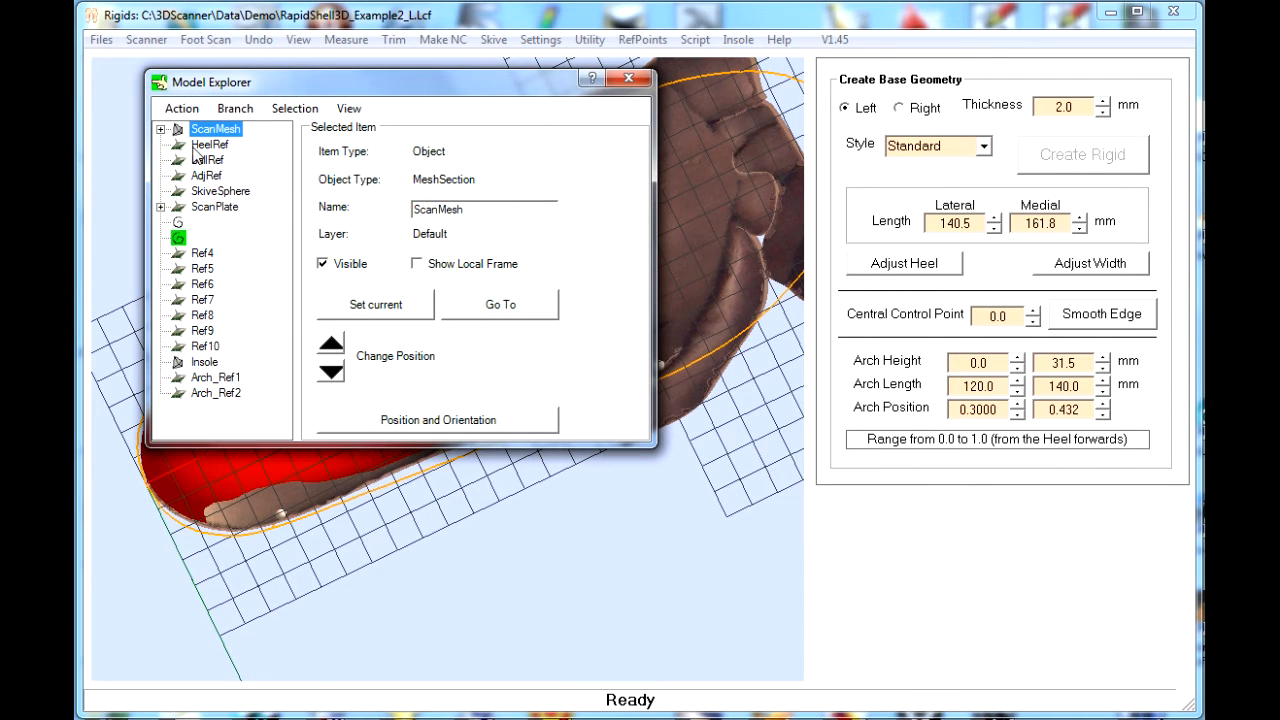
left_click(338, 264)
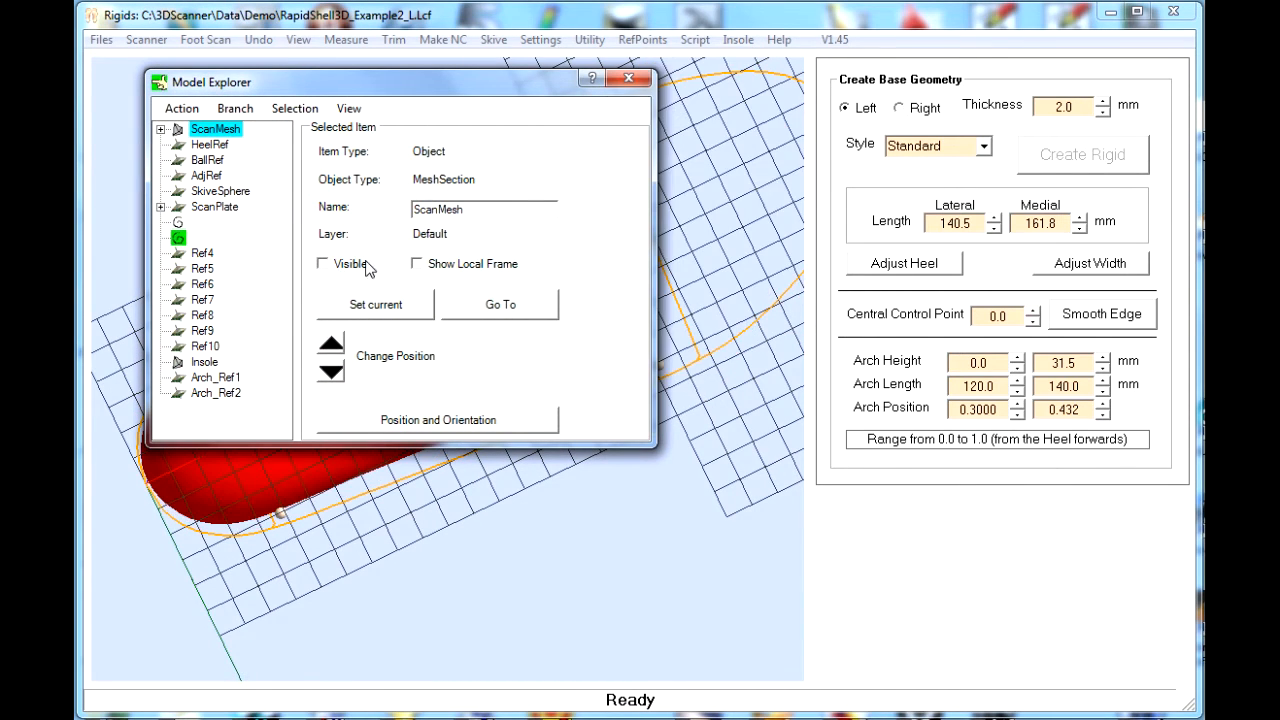
left_click(636, 82)
- Examine the shape of the bare shell around the heel, forefoot and medial arch
right_click_drag(540, 448, 551, 416)
mouse_move(477, 455)
middle_mouse_down()
mouse_move(478, 388)
mouse_move(457, 368)
mouse_move(456, 386)
mouse_move(491, 385)
mouse_move(466, 389)
middle_mouse_up()
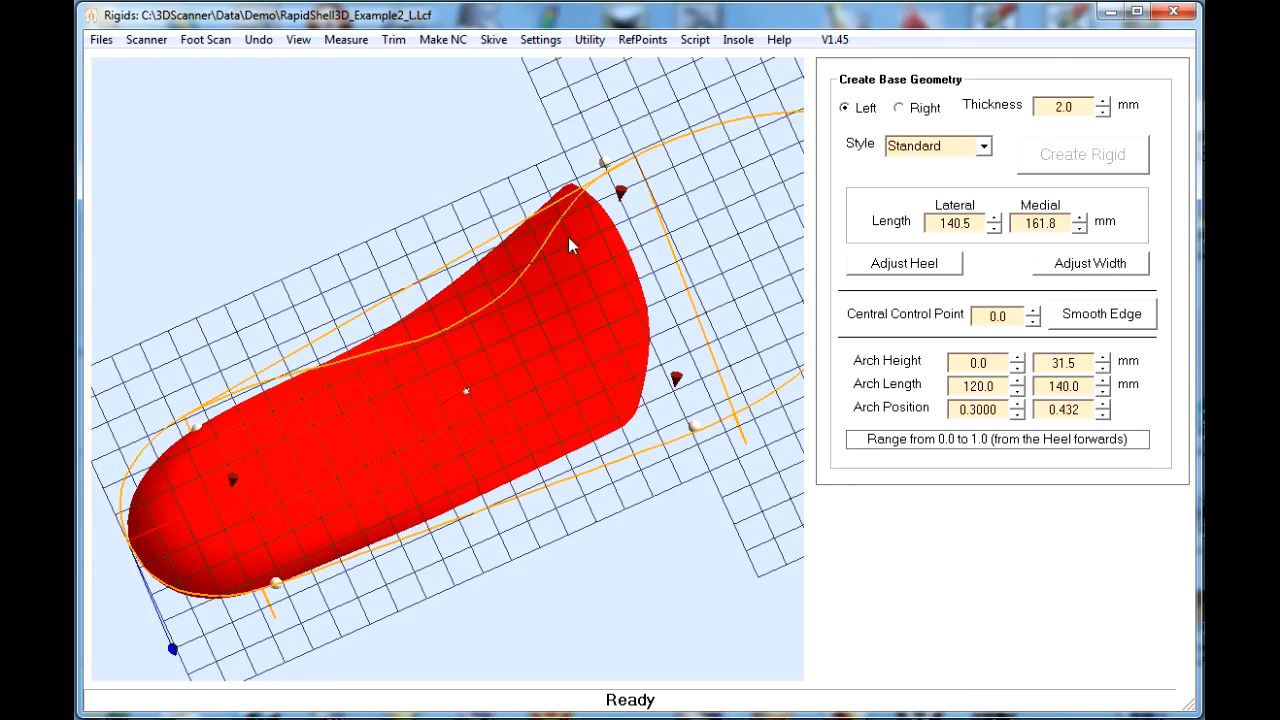
left_click_drag(551, 233, 520, 154)
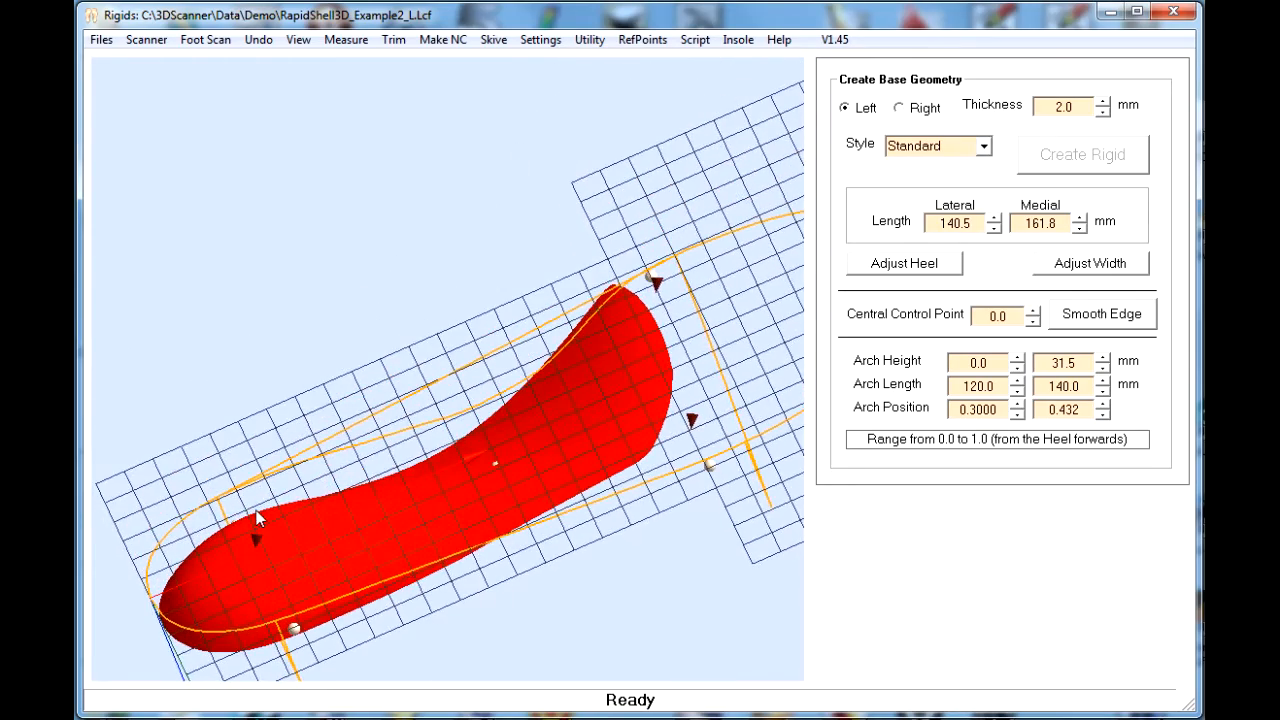
left_click_drag(256, 510, 423, 554)
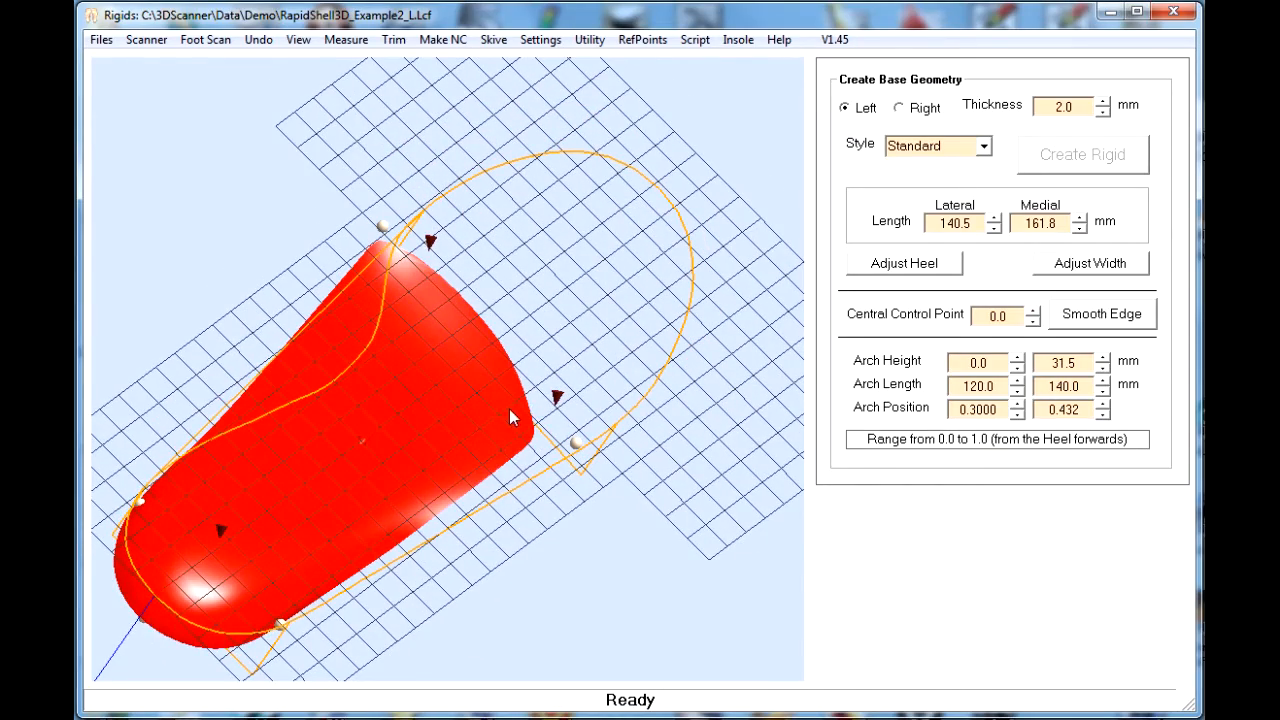
left_click_drag(509, 409, 590, 485)
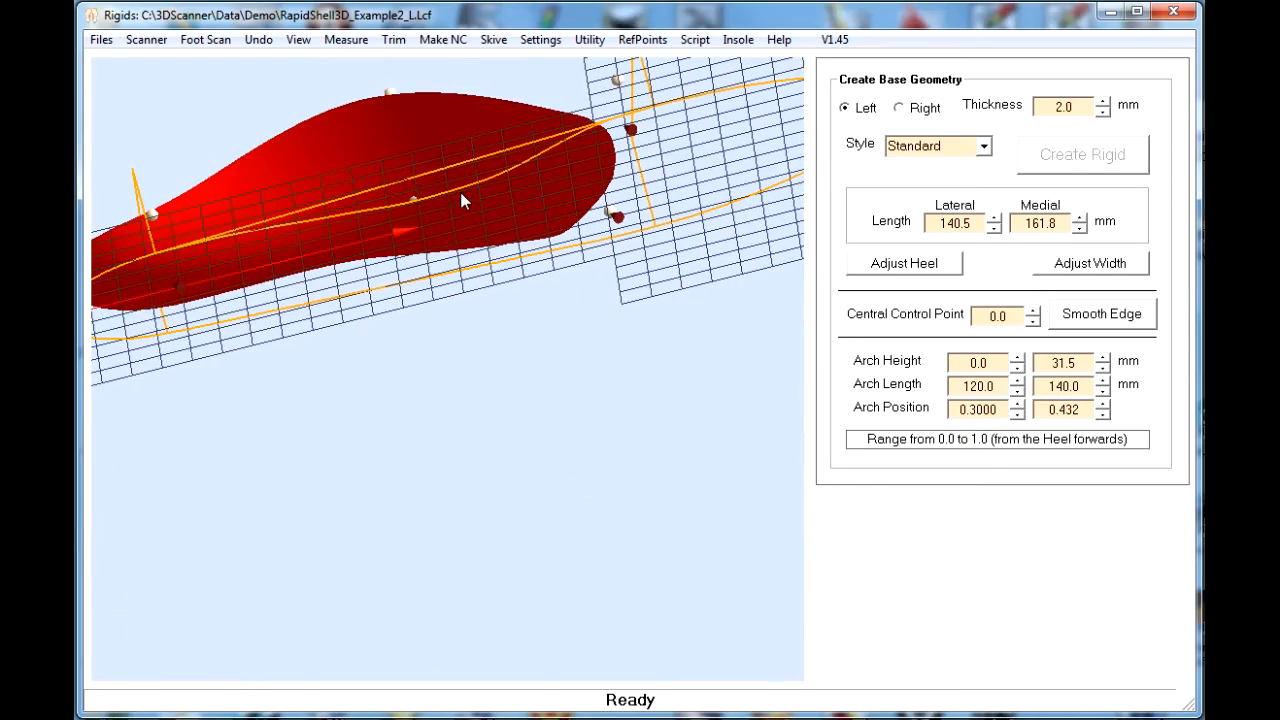
middle_click_drag(460, 192, 584, 415)
right_click_drag(578, 414, 648, 399)
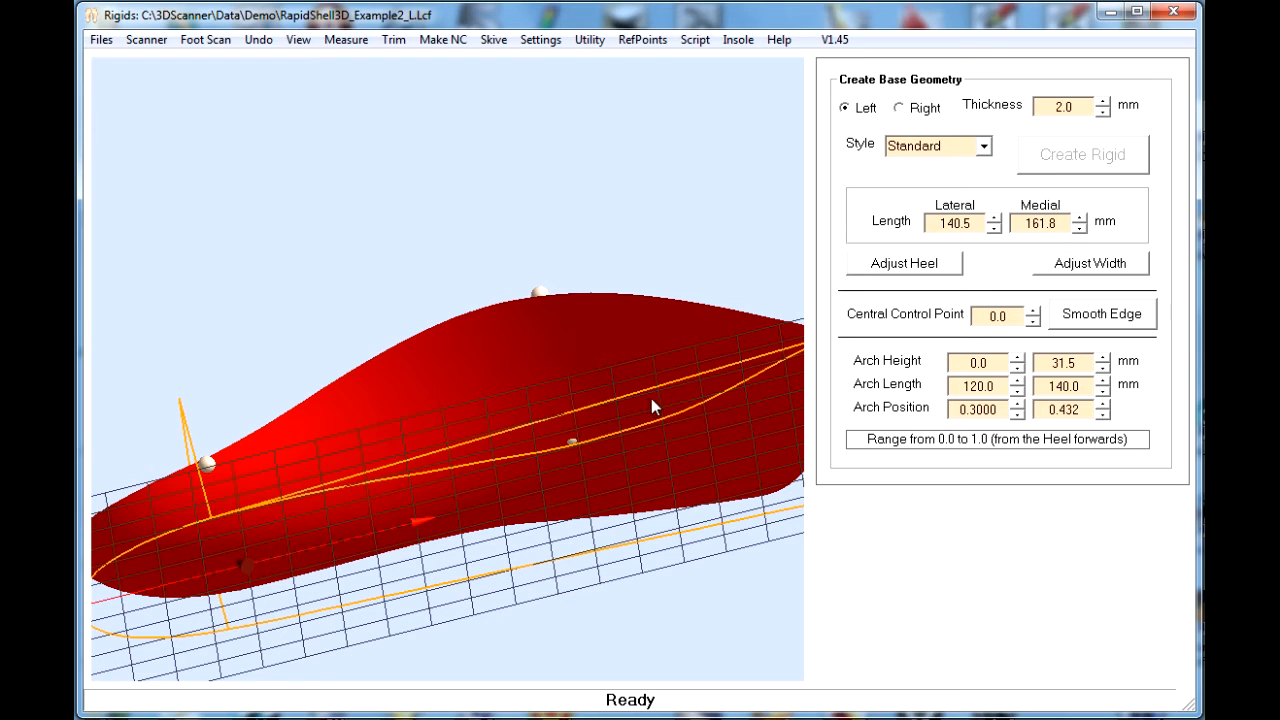
- Make the ScanMesh object visible again through the Model Explorer
right_click(688, 226)
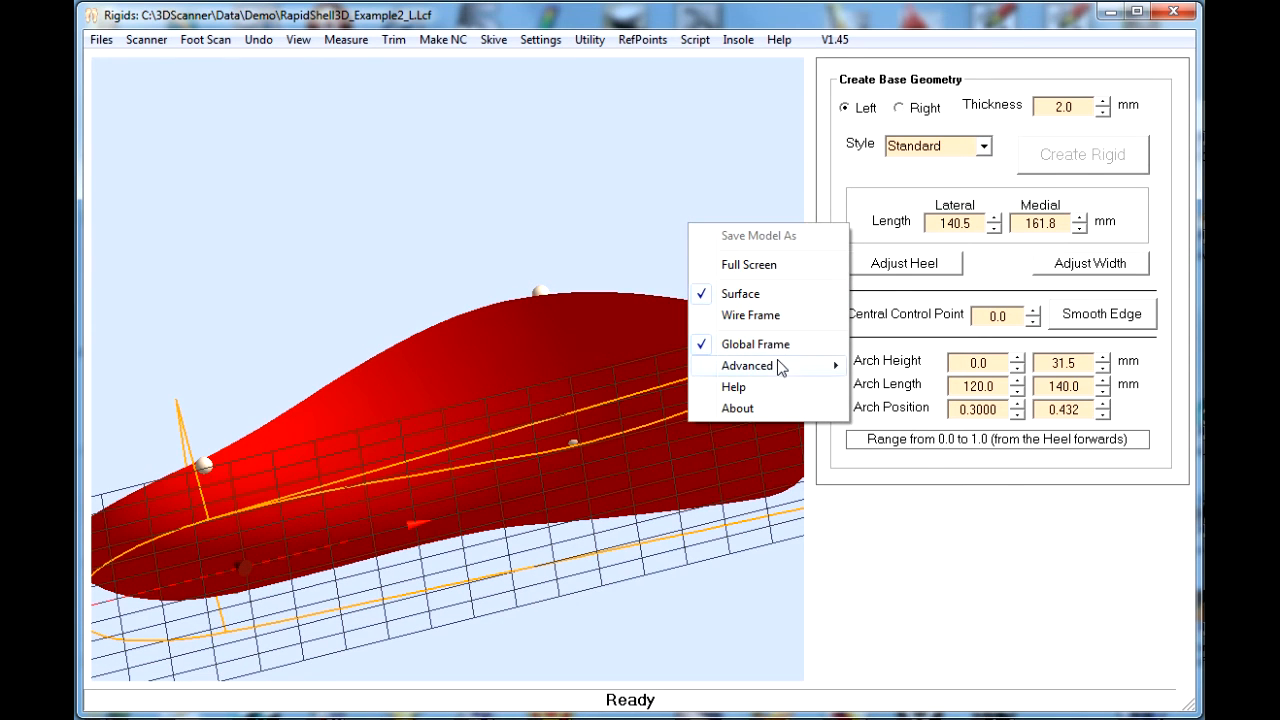
mouse_move(781, 368)
left_click(891, 471)
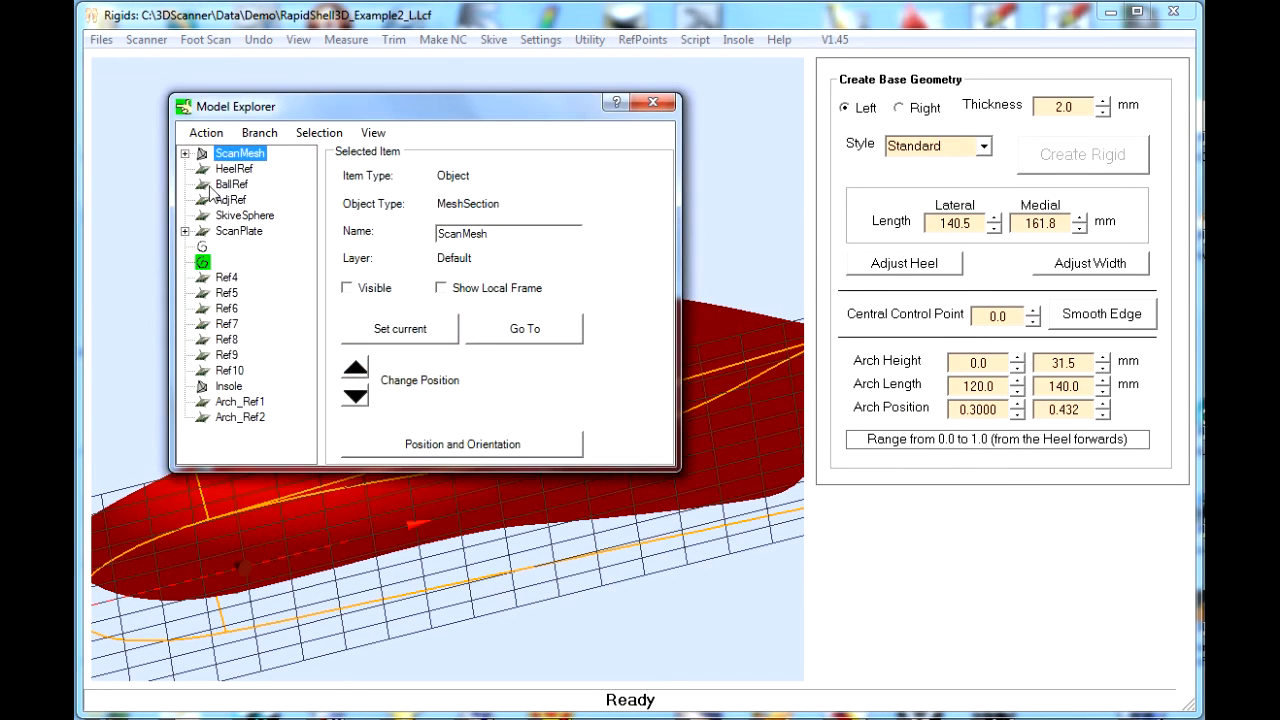
left_click(347, 288)
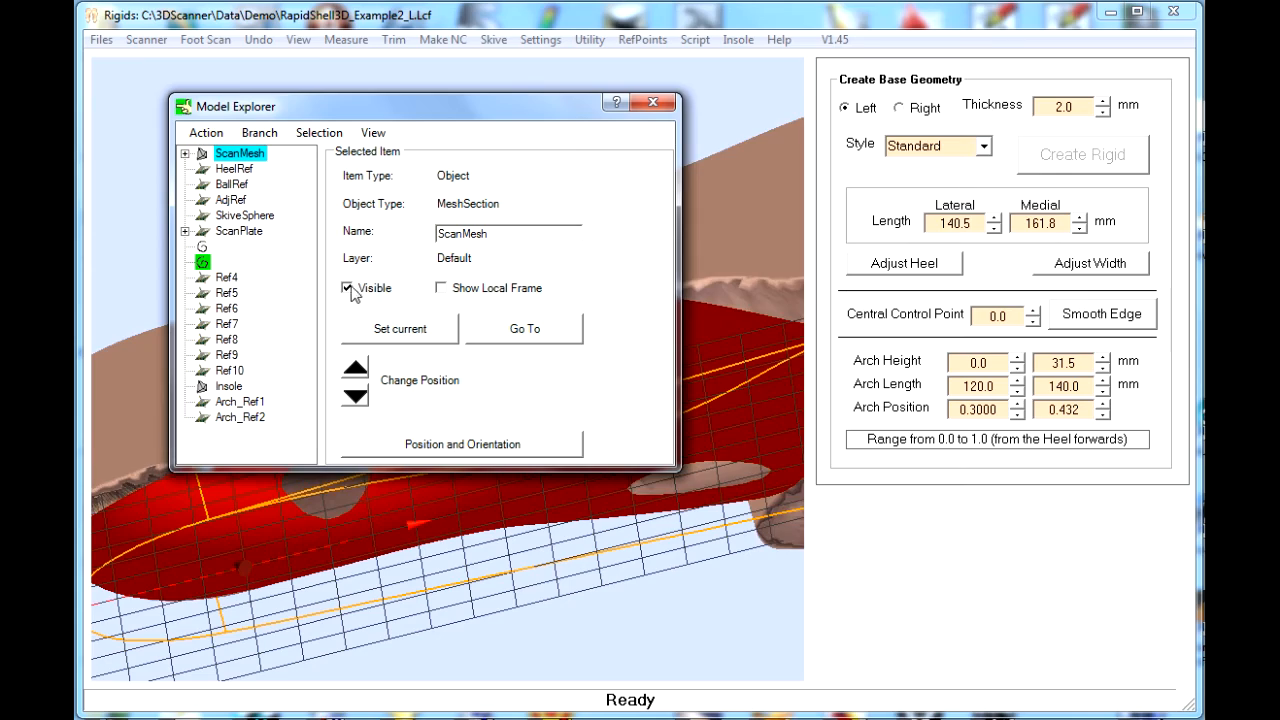
left_click(643, 103)
- Set the medial arch position to 0.492 and the medial arch height to 33.5 mm
left_click_drag(565, 324, 634, 464)
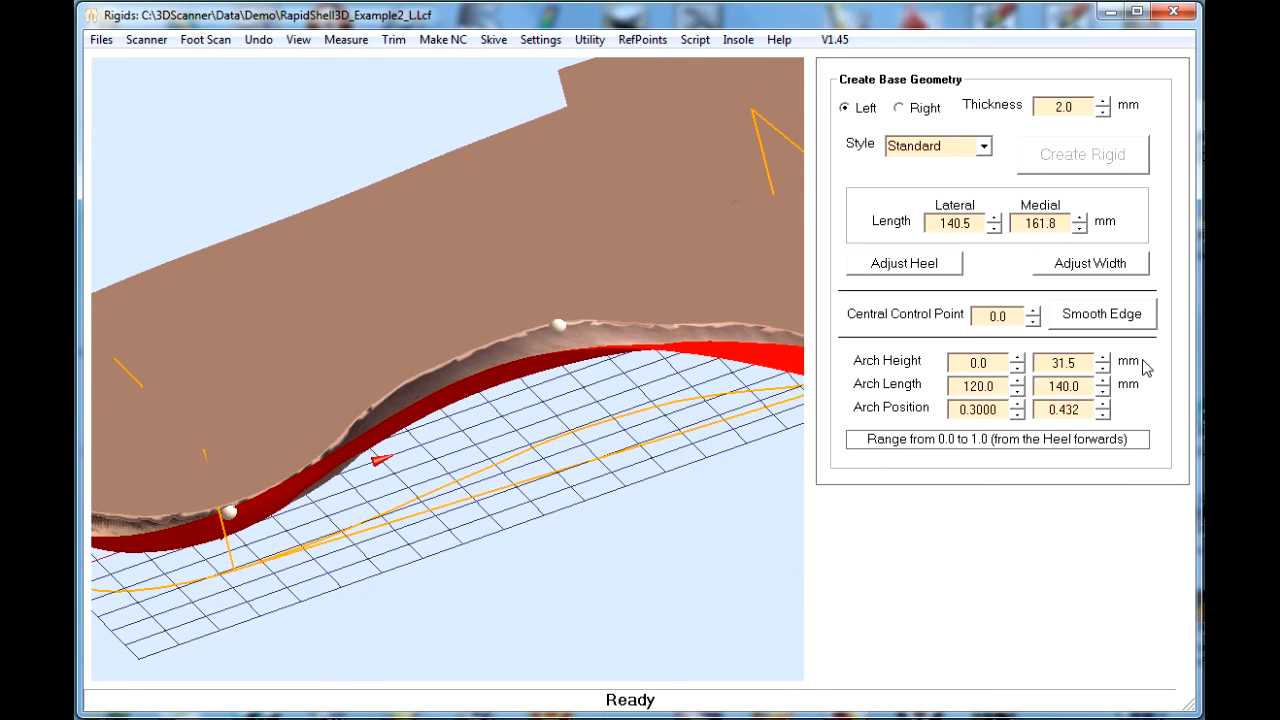
left_click(1104, 406)
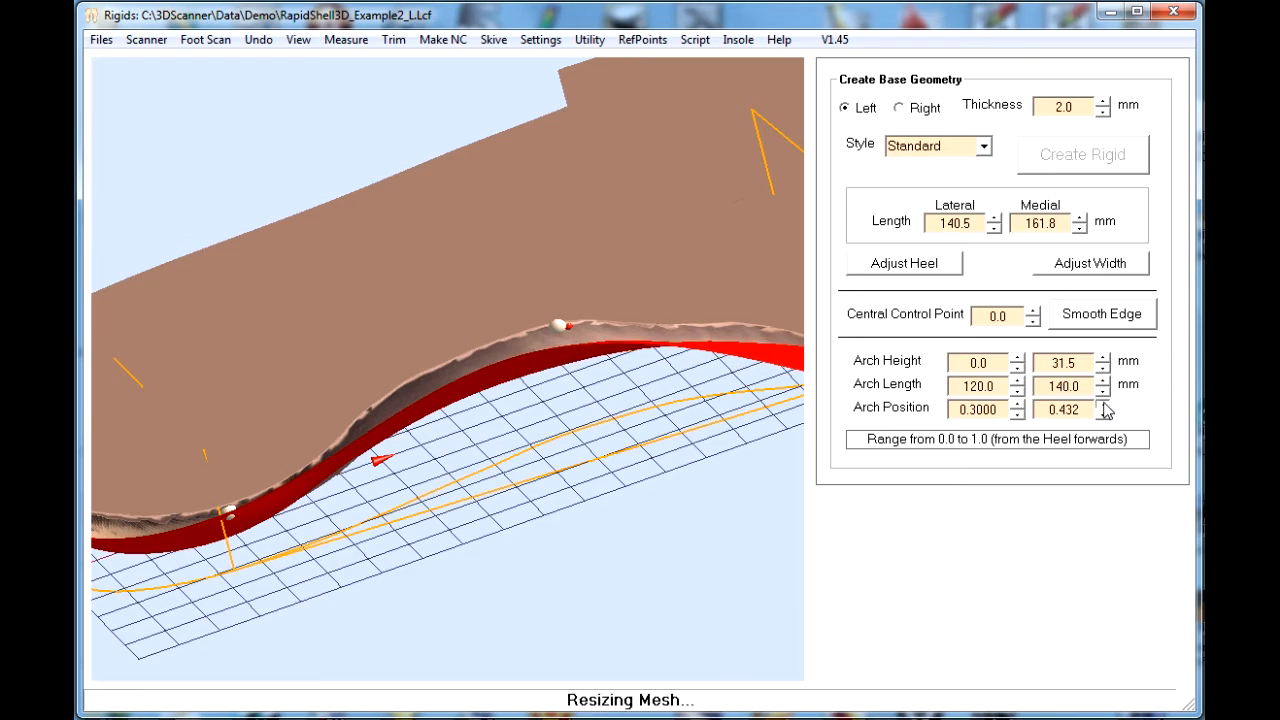
left_click(1104, 406)
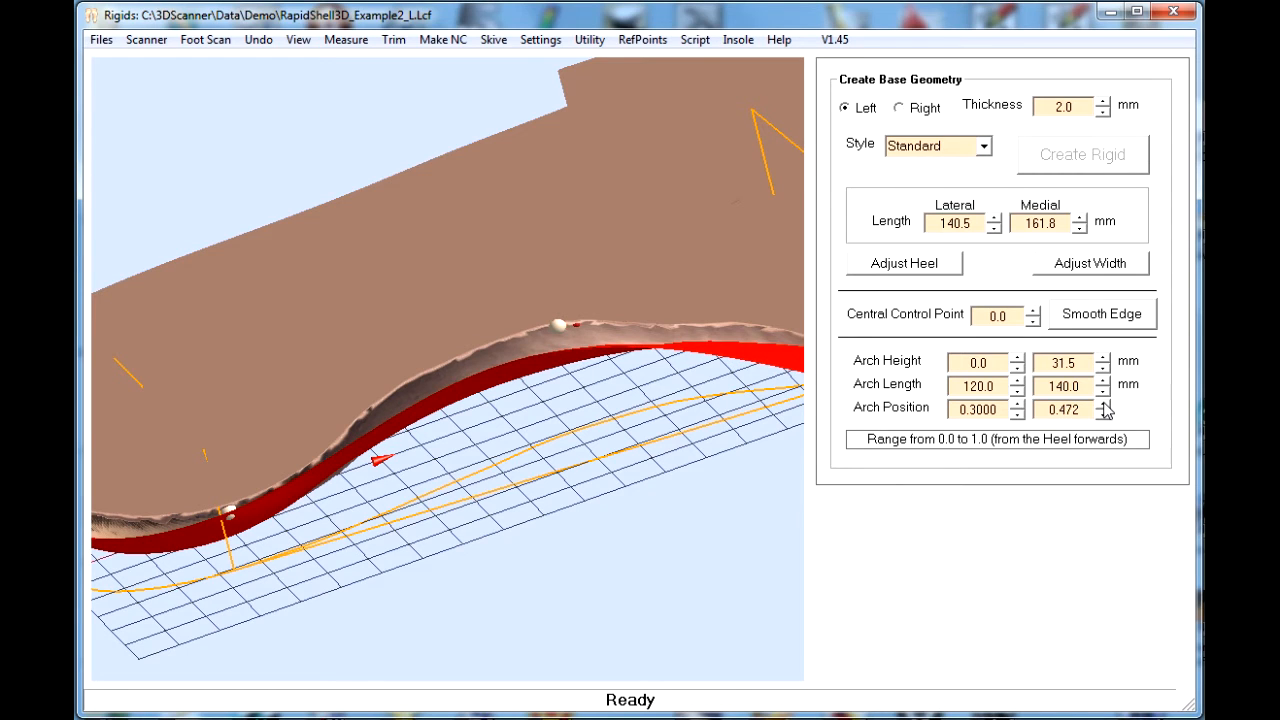
left_click(1104, 406)
left_click(1104, 357)
left_click(1104, 357)
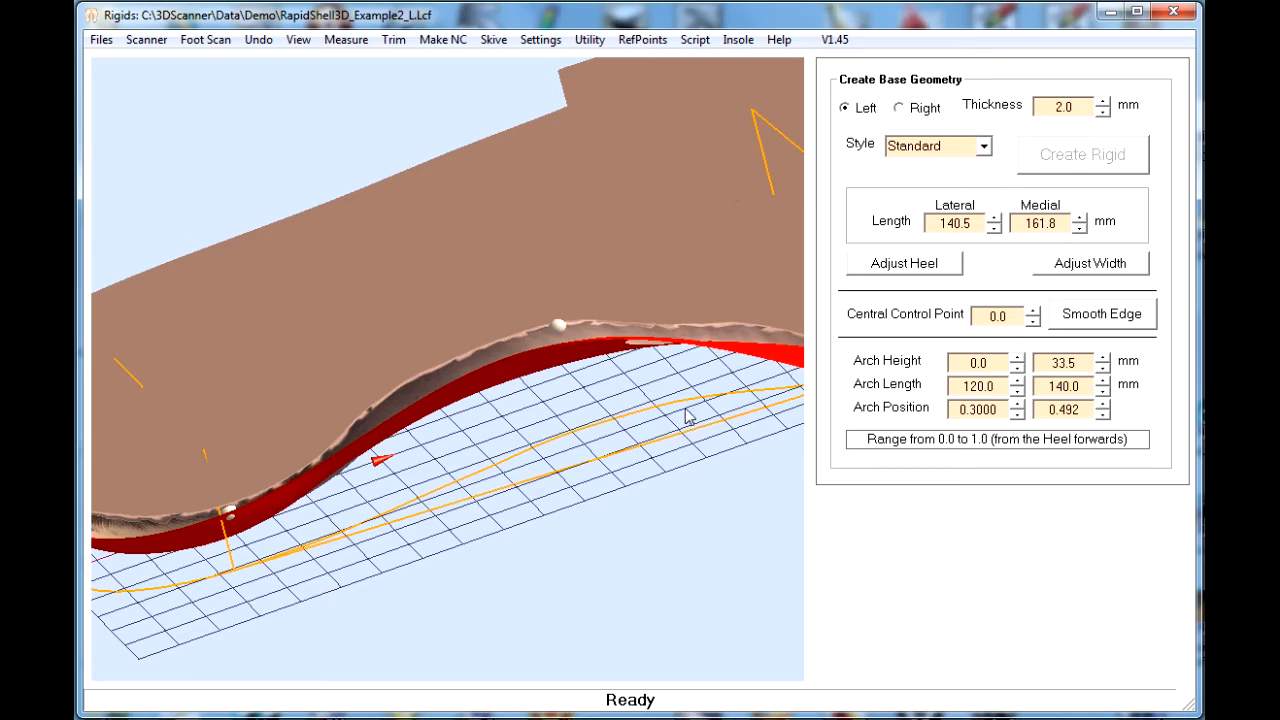
- Examine how the adjusted shell follows the foot scan along the medial arch and from above
left_click_drag(686, 414, 651, 471)
left_click_drag(450, 430, 428, 338)
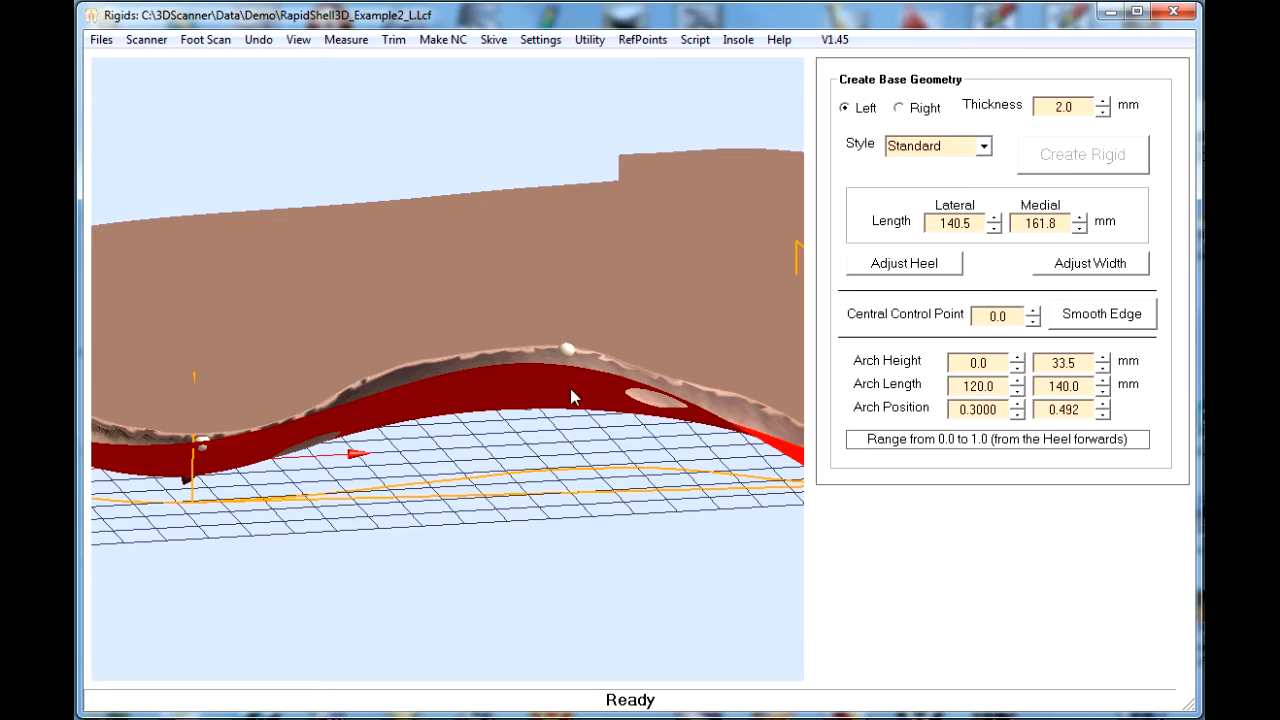
left_click_drag(719, 219, 594, 430)
scroll(636, 420, "up", 4)
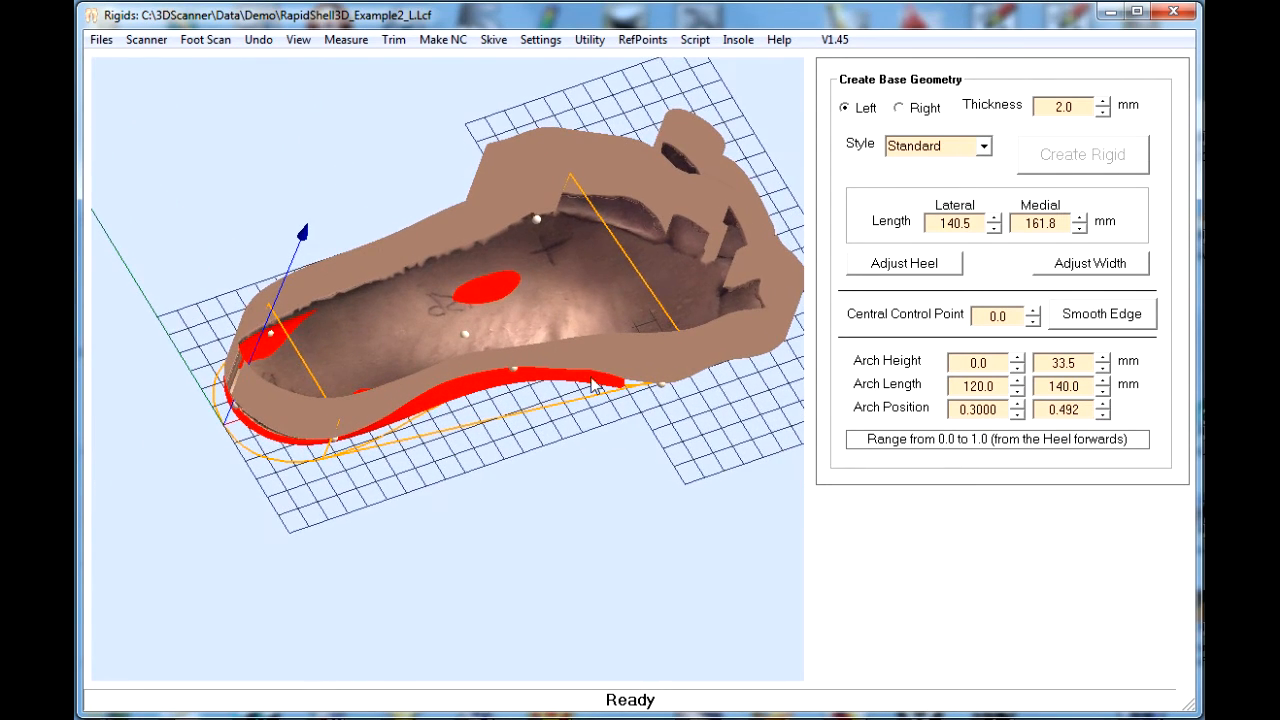
left_click_drag(534, 335, 499, 199)
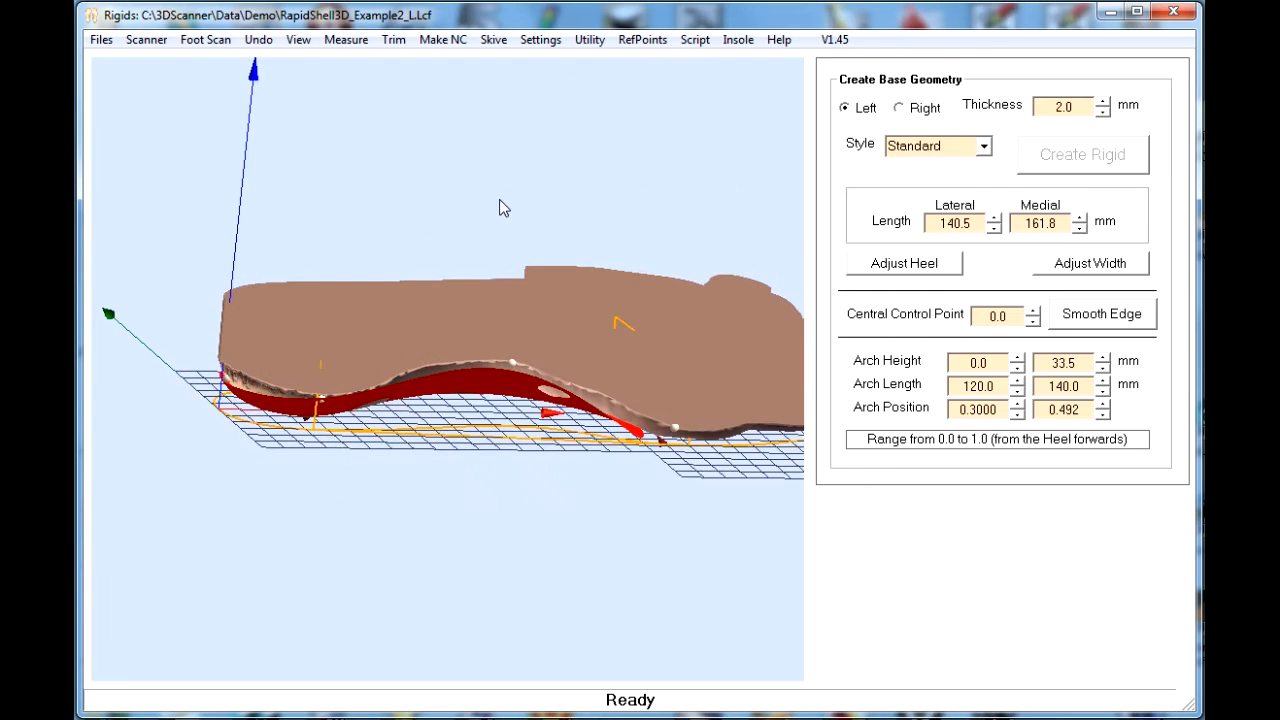
- Enable an 8.0 degree draft angle for STL output, and save the positive as the STL file RapidShell3D_Example2_L
left_click(443, 40)
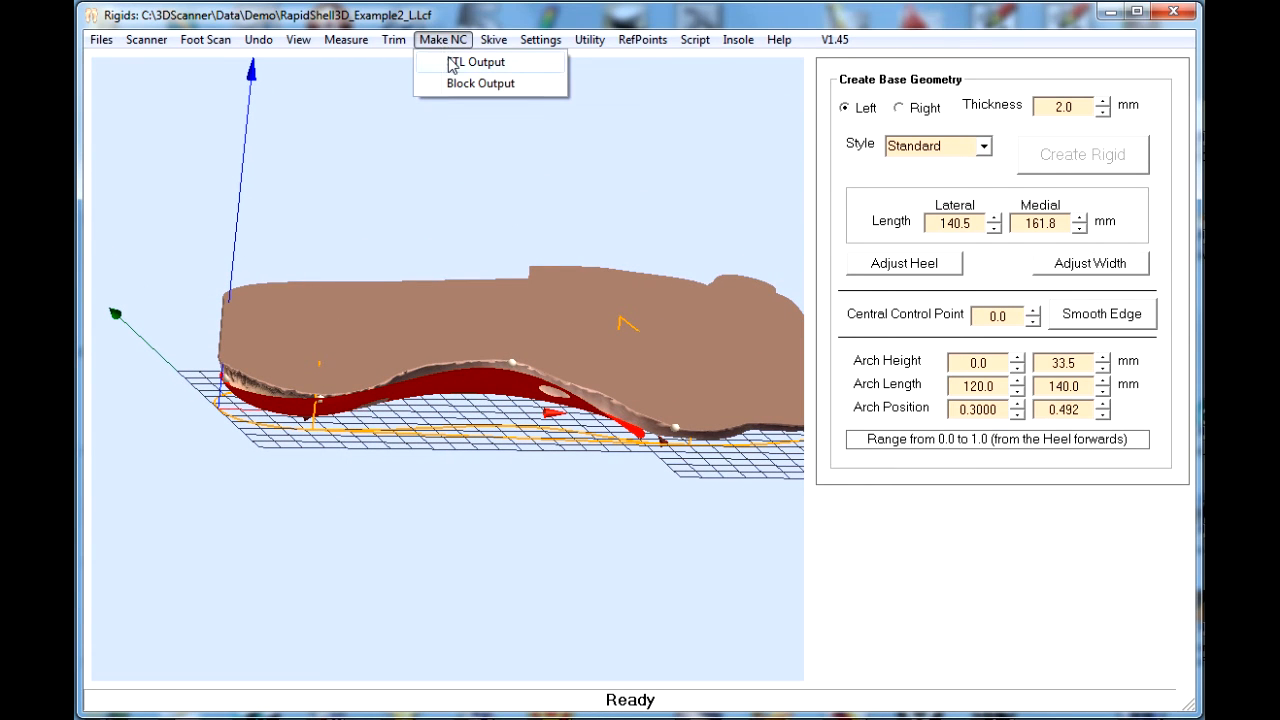
left_click(451, 63)
left_click_drag(442, 77, 866, 246)
left_click(866, 514)
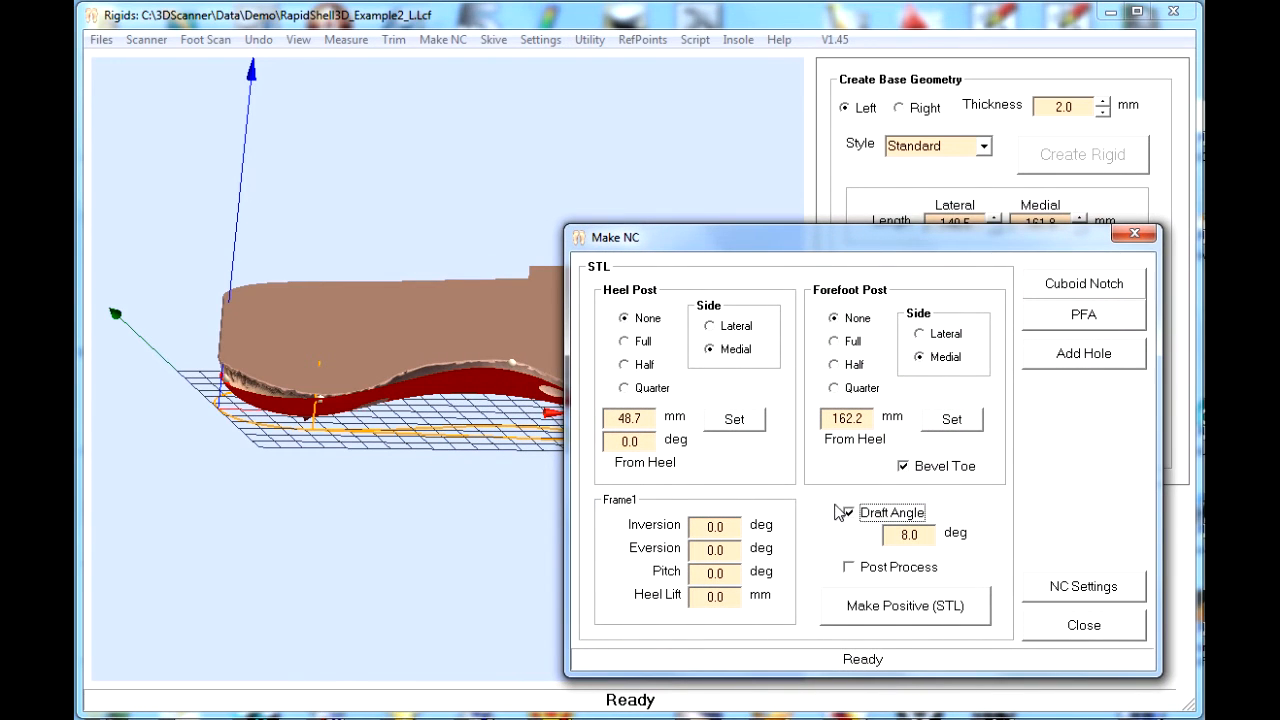
left_click(906, 606)
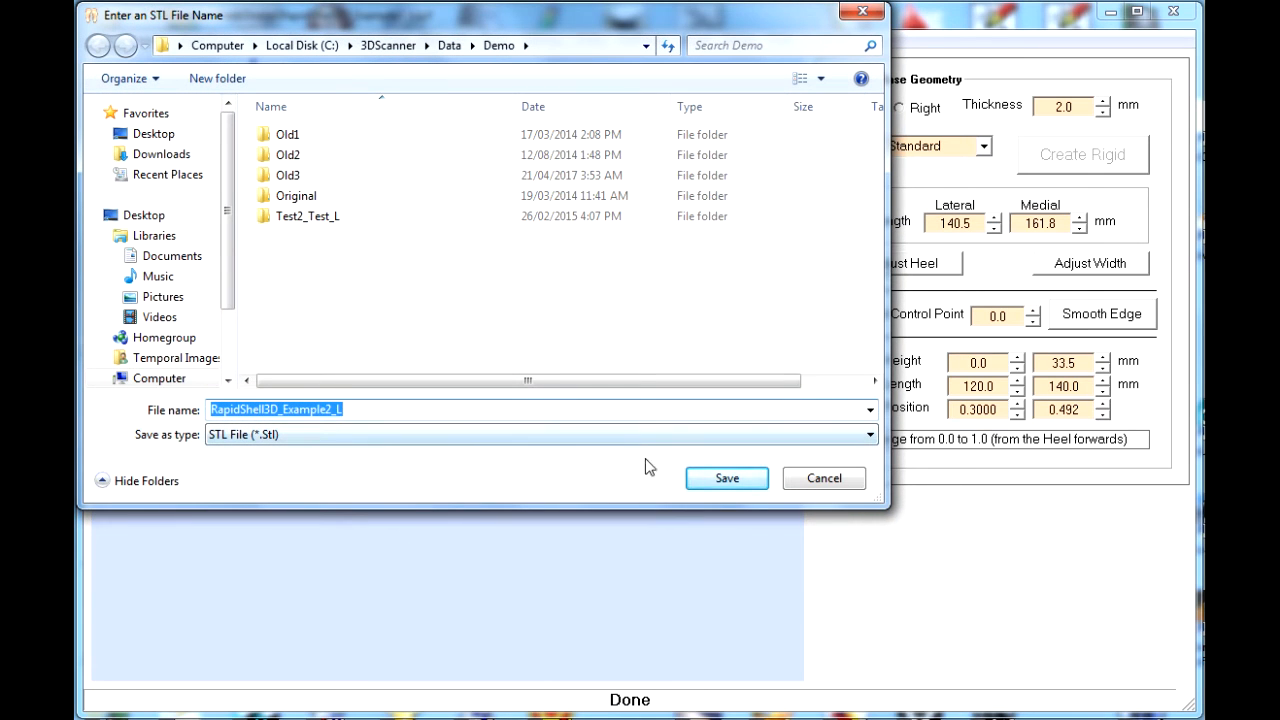
left_click(728, 478)
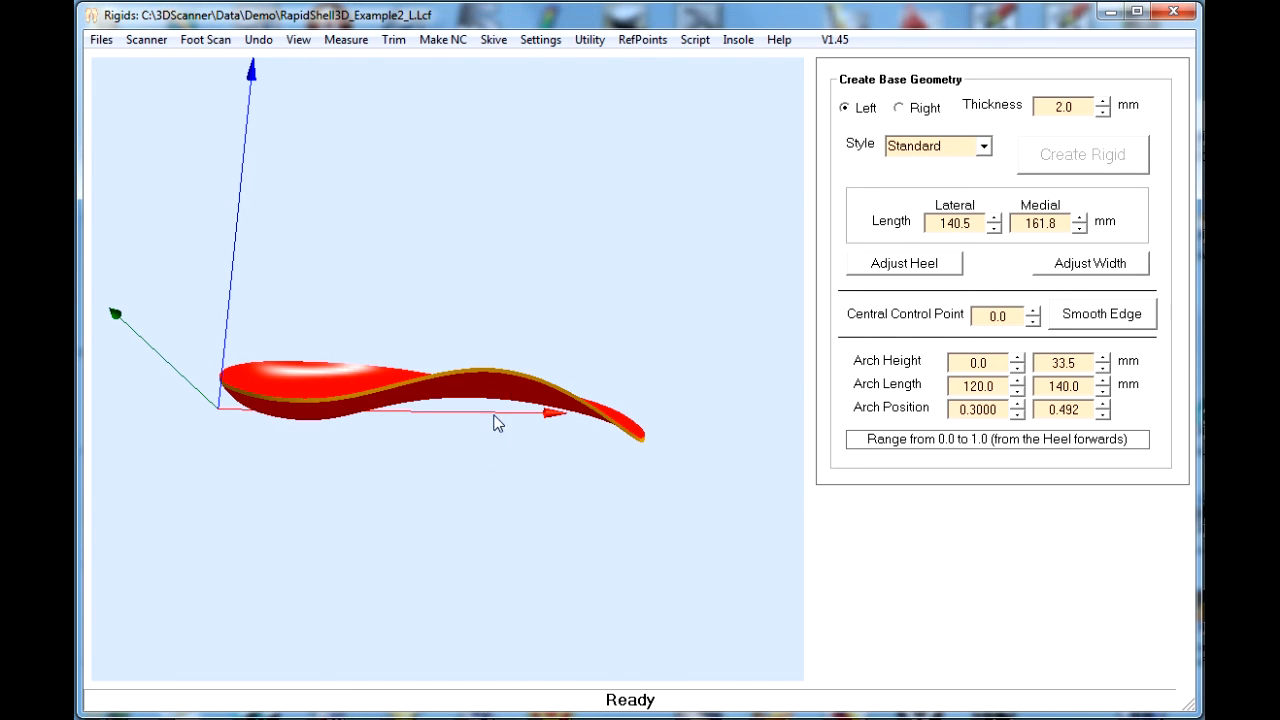
- Examine the finished shell's surface and edges along the arch, heel and underside
left_click_drag(492, 415, 584, 281)
right_click_drag(584, 281, 642, 268)
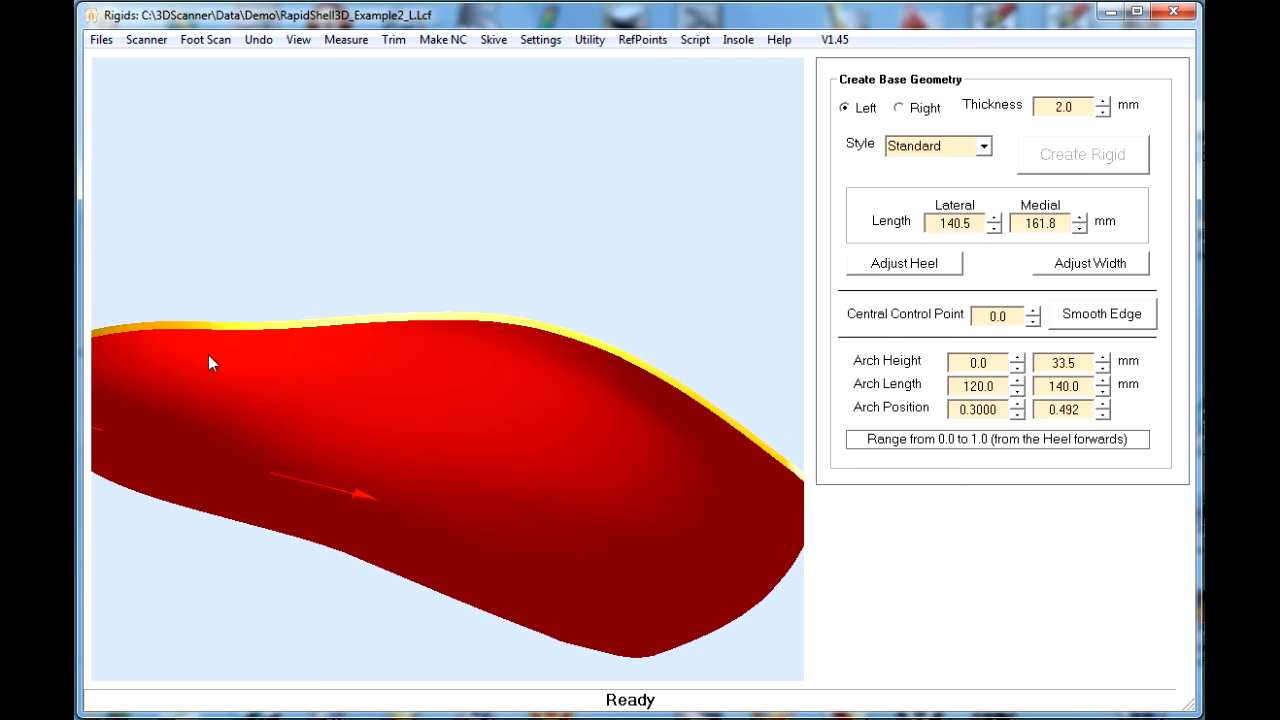
left_click_drag(209, 356, 514, 328)
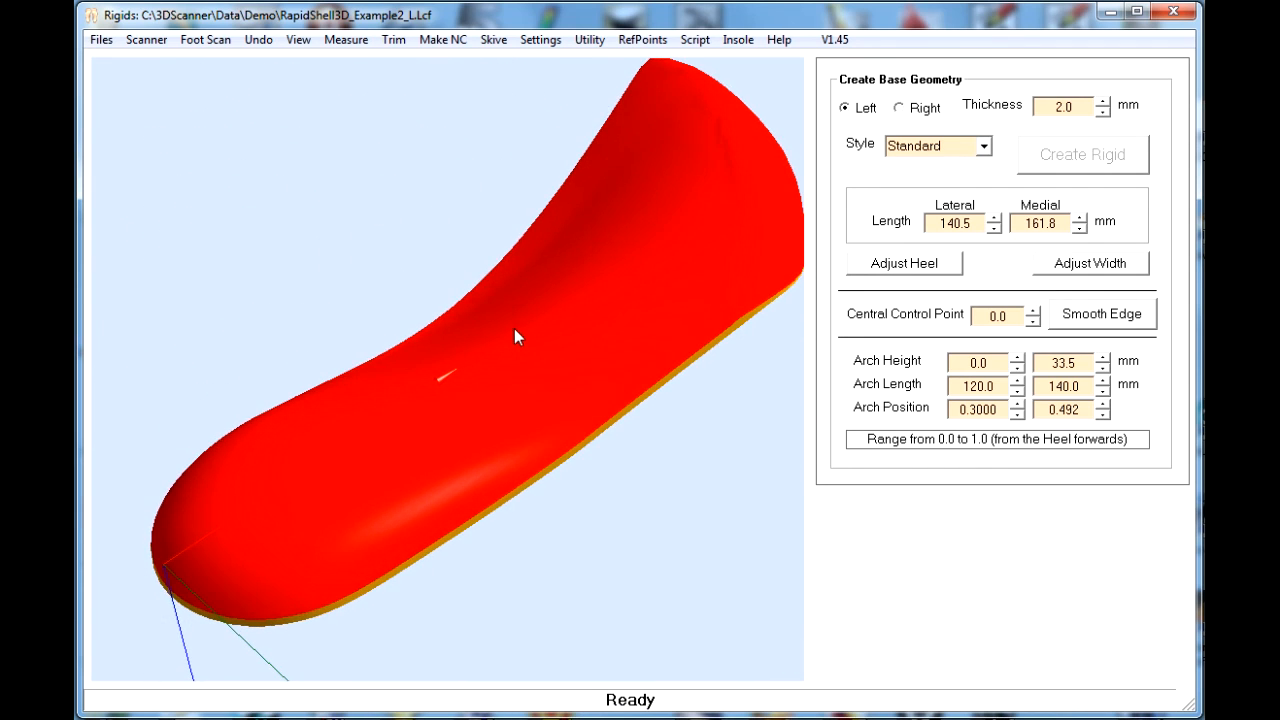
left_click_drag(625, 345, 601, 350)
left_click_drag(489, 390, 441, 392)
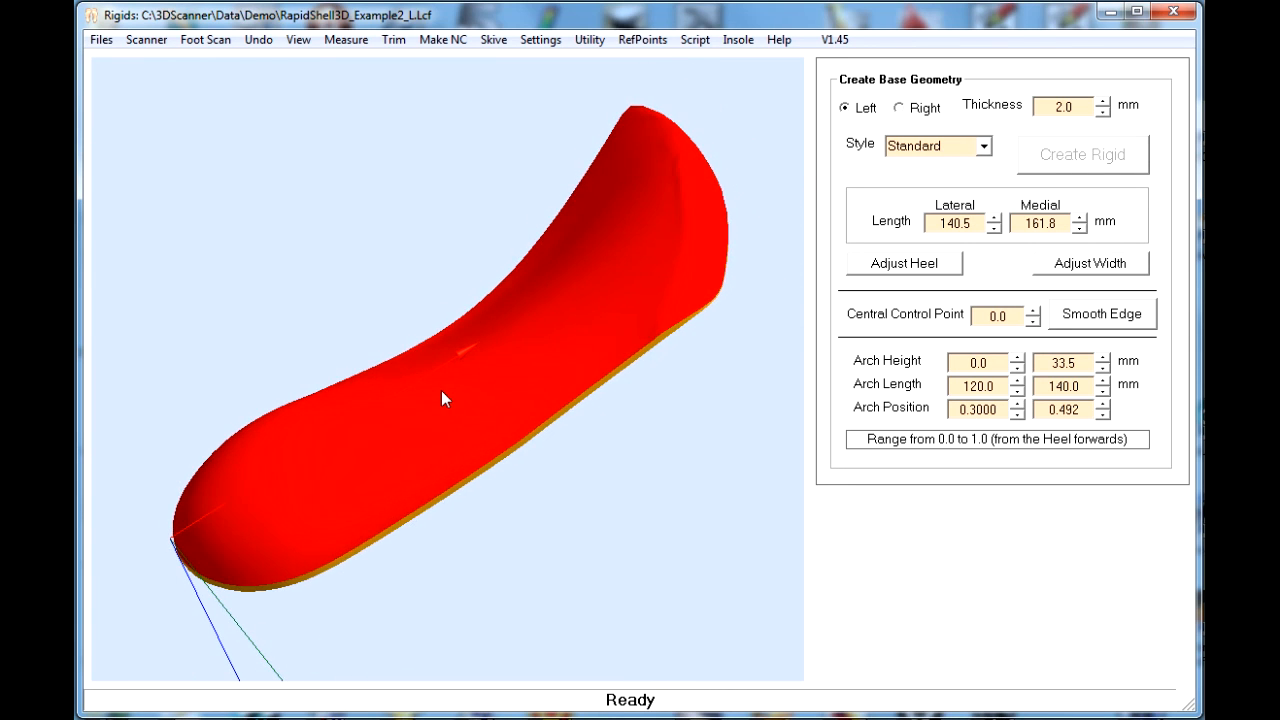